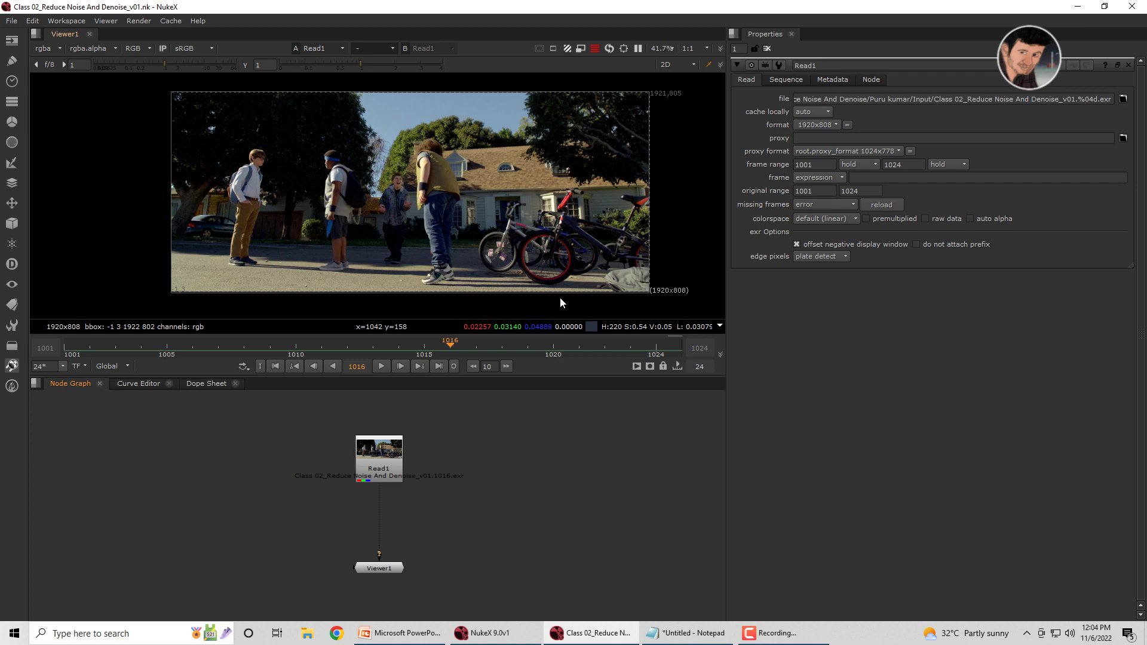
View only the plate's blue channel, zoomed in, and play the sequence to watch the grain
{"action": "scroll", "coordinate": [460, 198], "scroll_direction": "up", "scroll_amount": 3}
{"action": "scroll", "coordinate": [514, 192], "scroll_direction": "up", "scroll_amount": 2}
{"action": "key", "text": "b"}
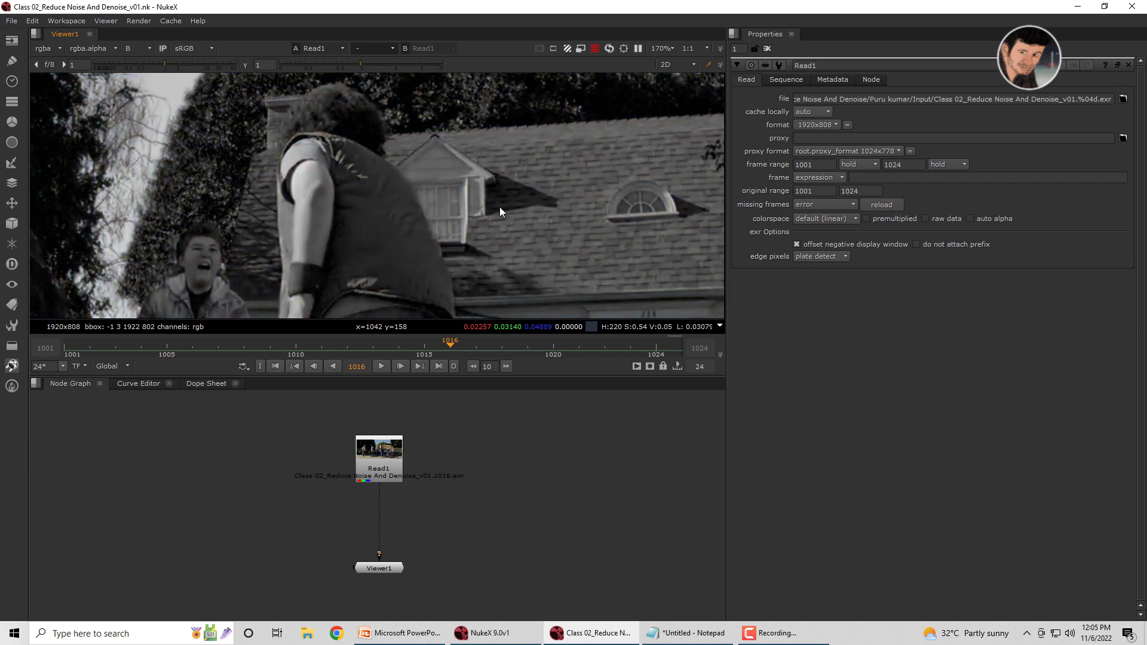
{"action": "scroll", "coordinate": [520, 179], "scroll_direction": "up", "scroll_amount": 4}
{"action": "key", "text": "l"}
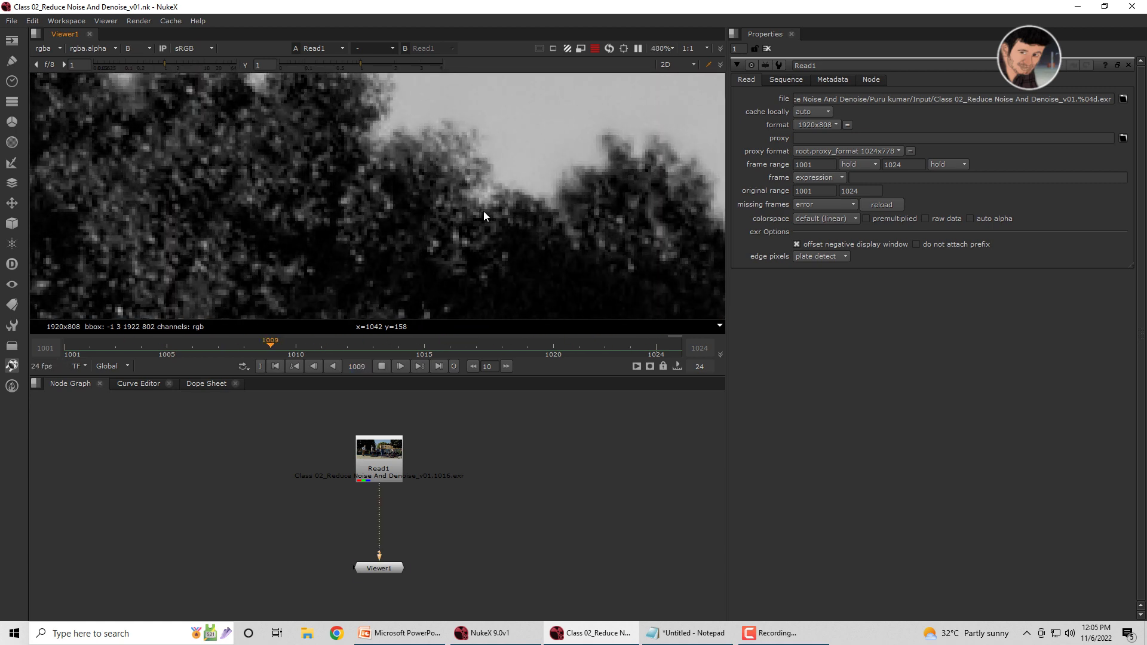
{"action": "scroll", "coordinate": [496, 165], "scroll_direction": "down", "scroll_amount": 1}
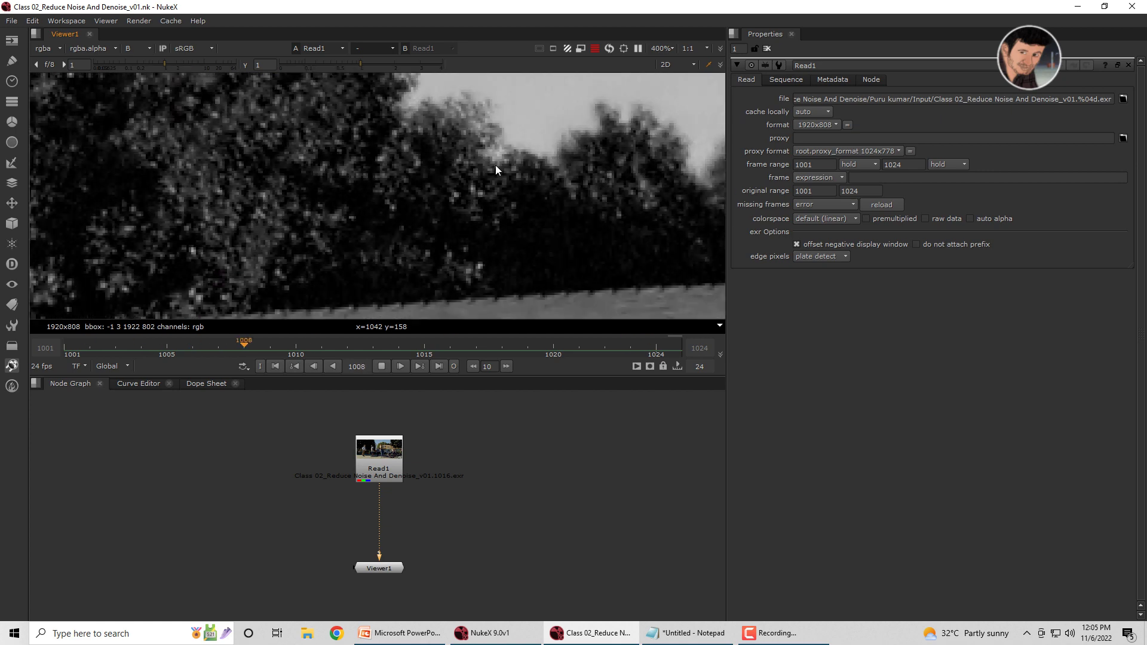
{"action": "scroll", "coordinate": [399, 166], "scroll_direction": "up", "scroll_amount": 2}
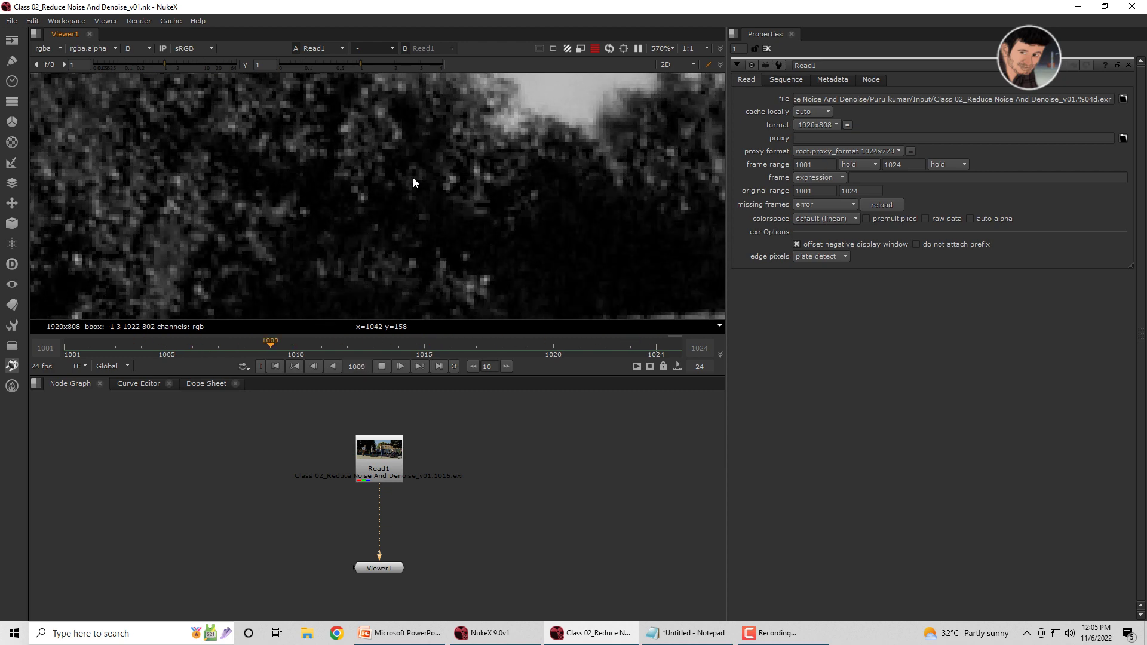
Fit the whole frame back in the viewer and shift the node graph to the right
{"action": "key", "text": "f"}
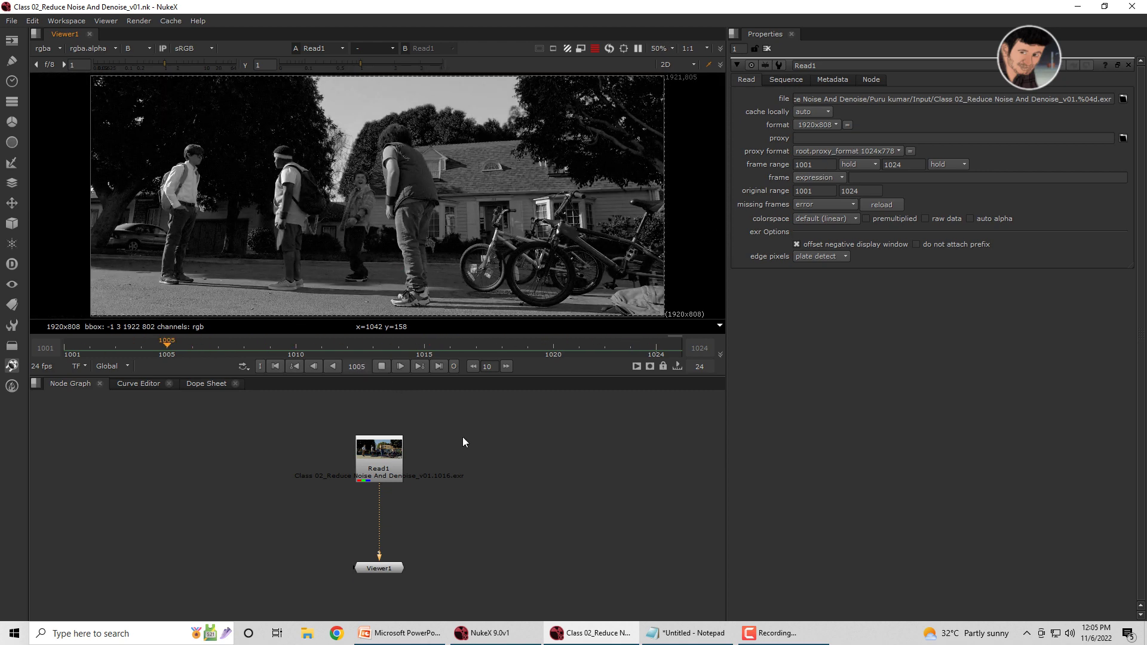
{"action": "left_click_drag", "start_coordinate": [463, 442], "coordinate": [516, 435]}
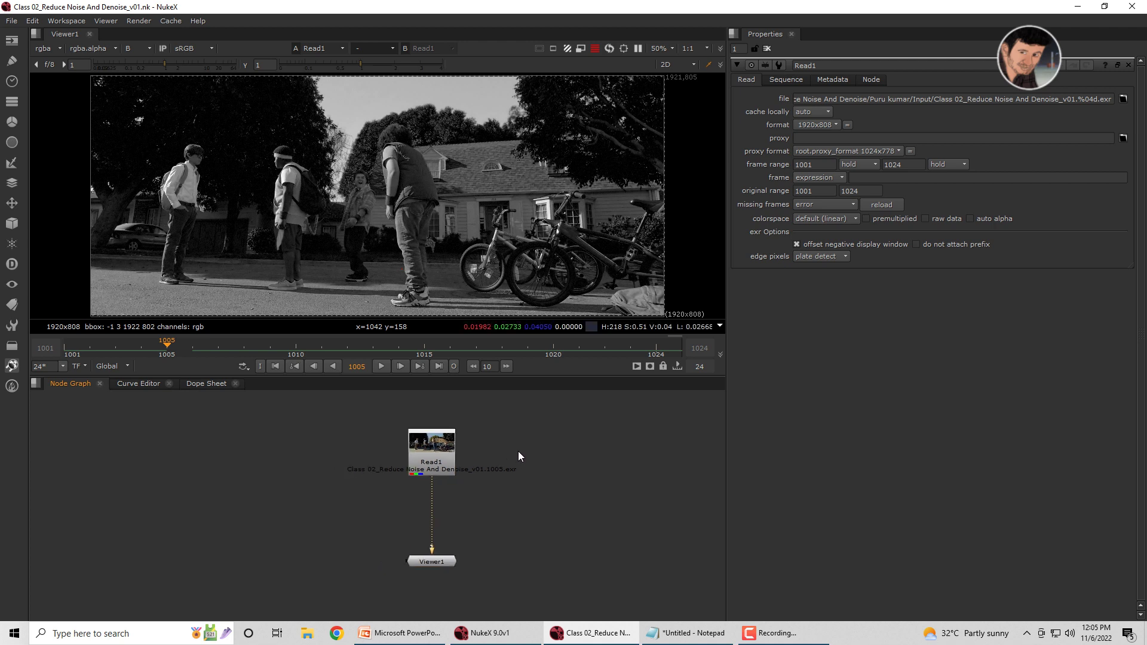
{"action": "scroll", "coordinate": [519, 456], "scroll_direction": "down", "scroll_amount": 3}
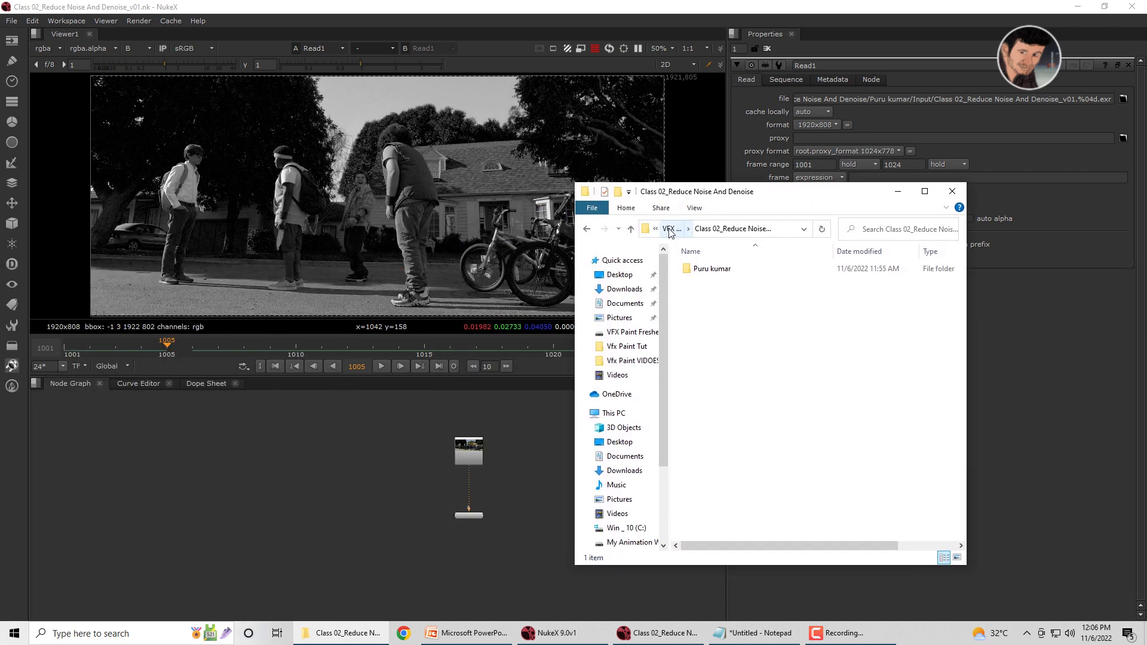
Browse into Class 02_Reduce Noise And Denoise's project Nuke folder to find the script, then return to NukeX
{"action": "left_click", "coordinate": [675, 228]}
{"action": "left_click", "coordinate": [779, 406]}
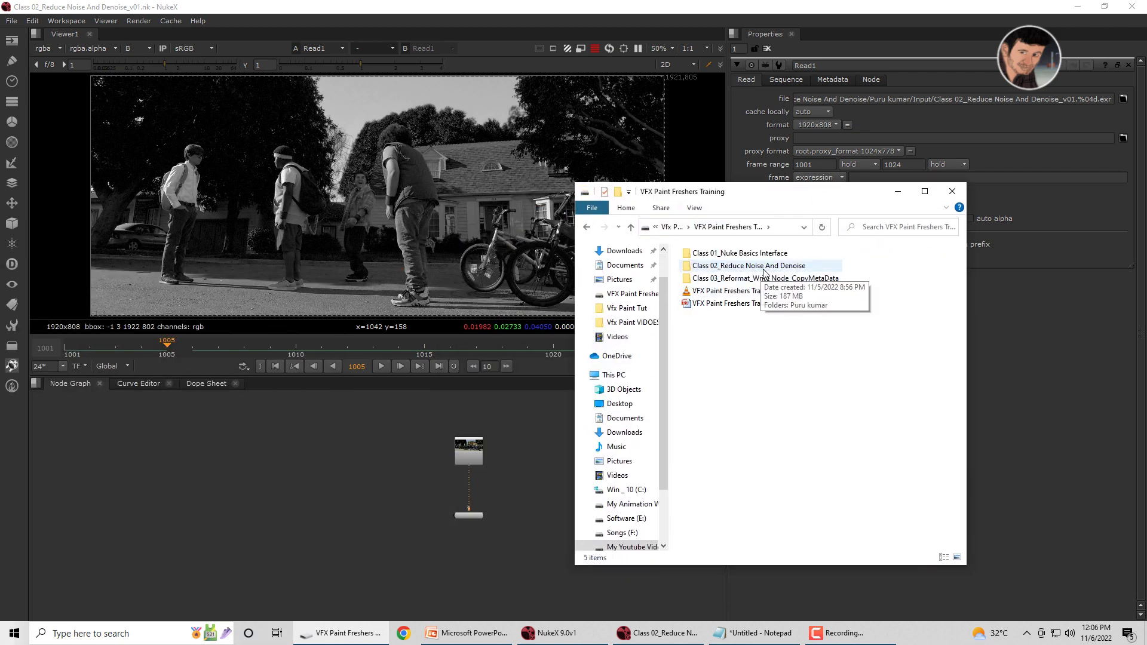
{"action": "double_click", "coordinate": [761, 269]}
{"action": "double_click", "coordinate": [720, 270]}
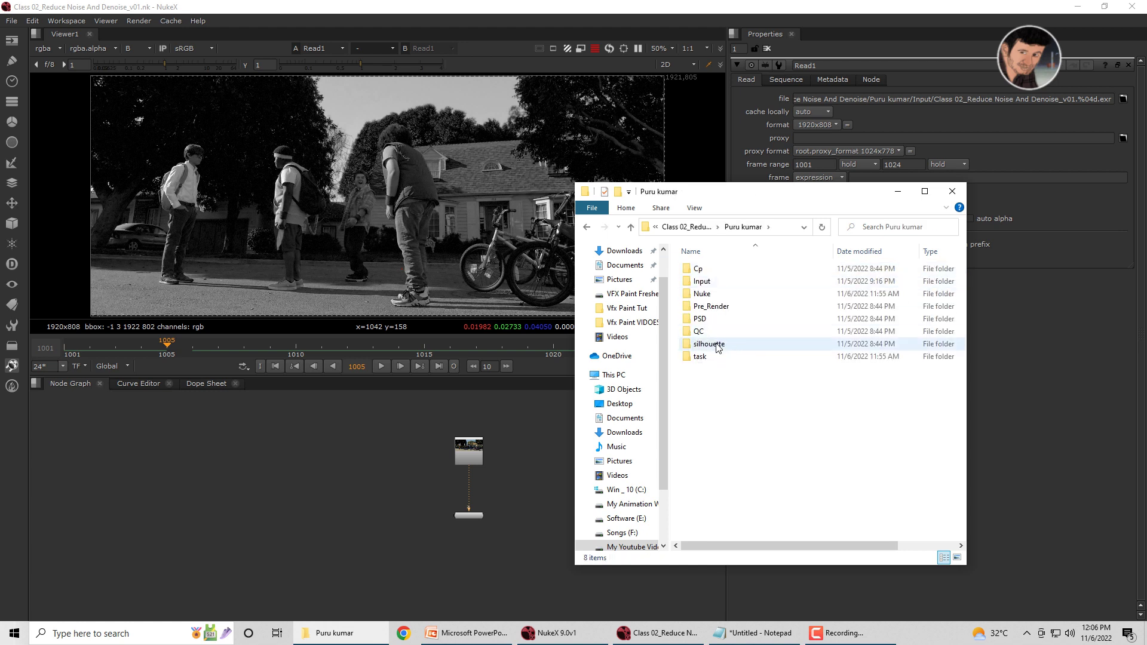
{"action": "double_click", "coordinate": [723, 294]}
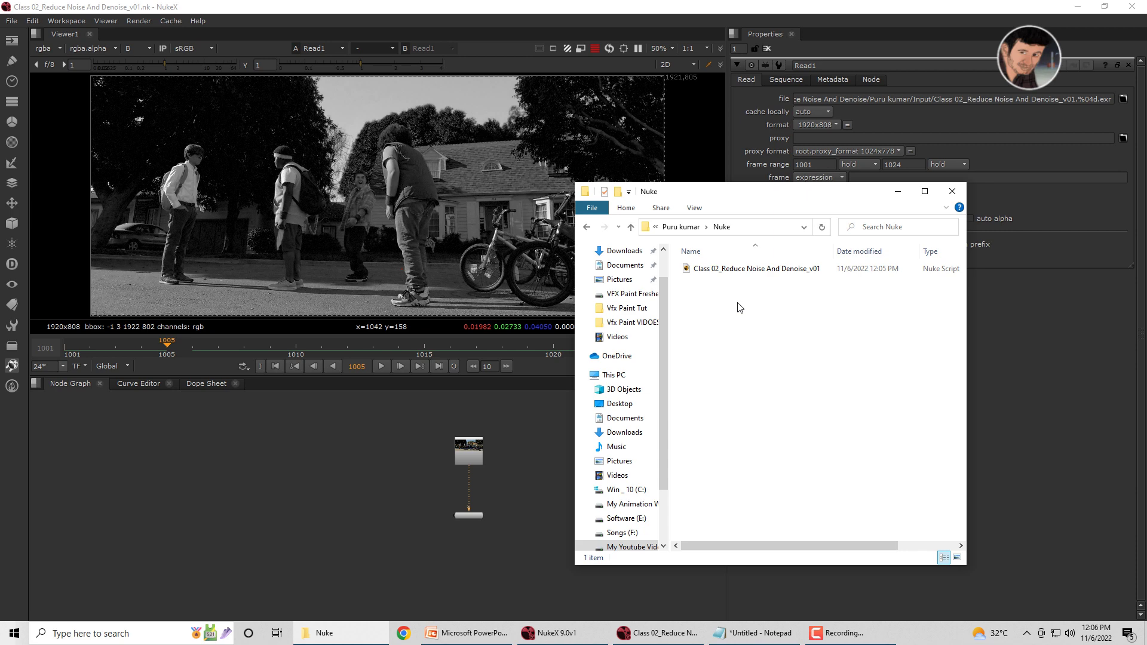
{"action": "key", "text": "BackSpace"}
{"action": "left_click", "coordinate": [516, 532]}
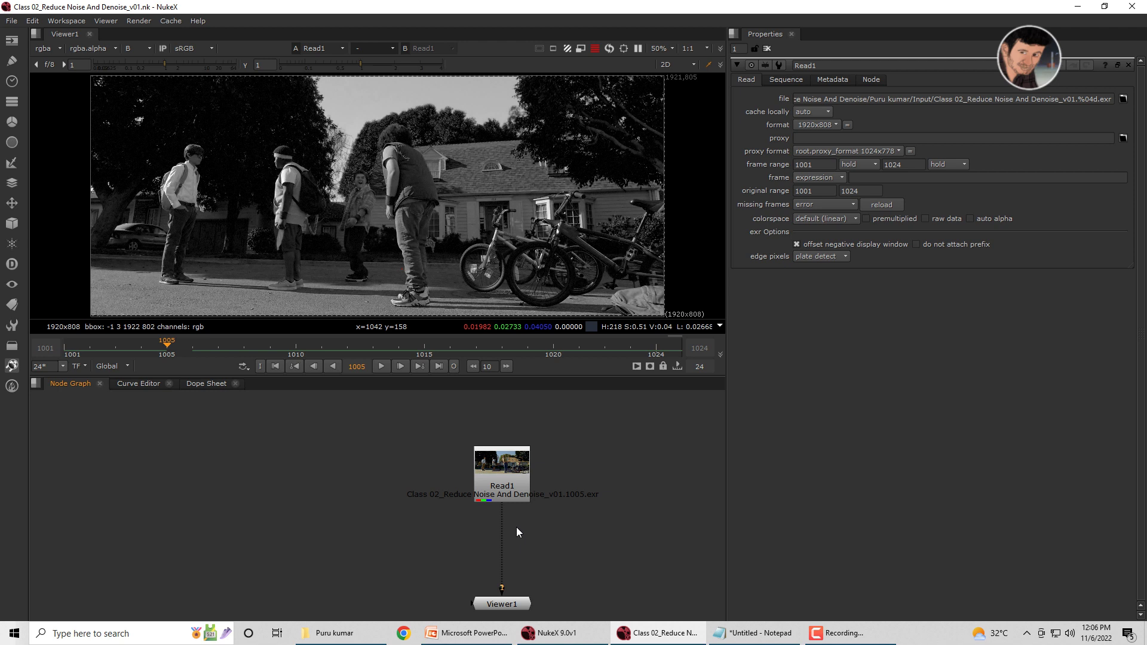
Add a Denoise node with Read1 connected to its Source and view its result
{"action": "key", "text": "Tab"}
{"action": "type", "text": "d"}
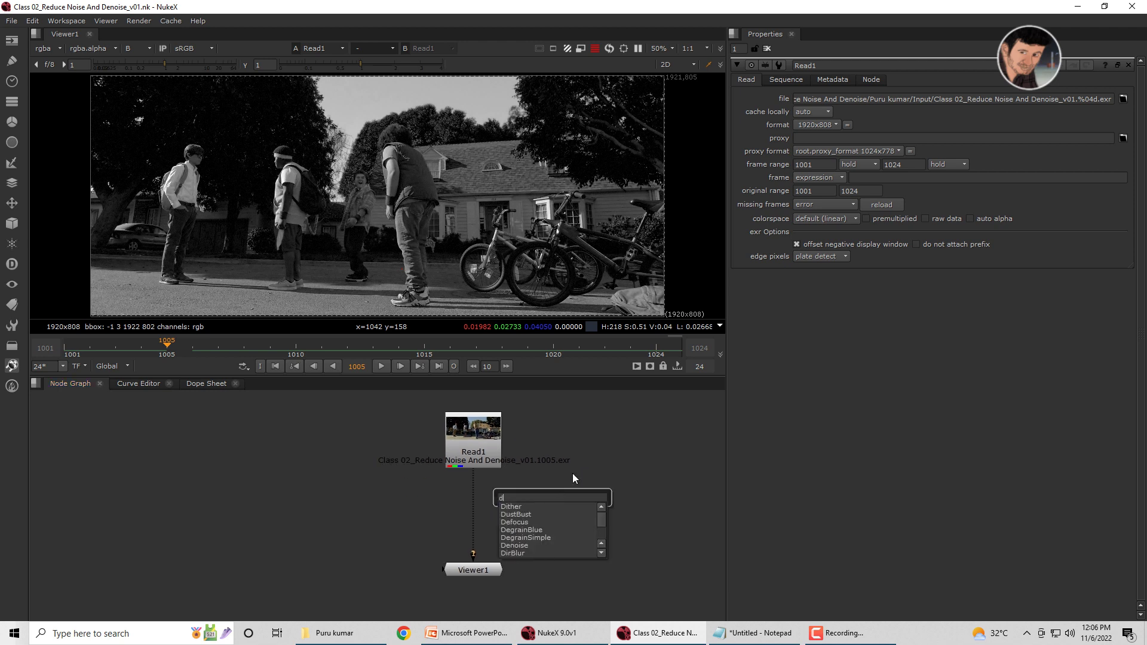
{"action": "key", "text": "Escape"}
{"action": "key", "text": "Tab"}
{"action": "type", "text": "de"}
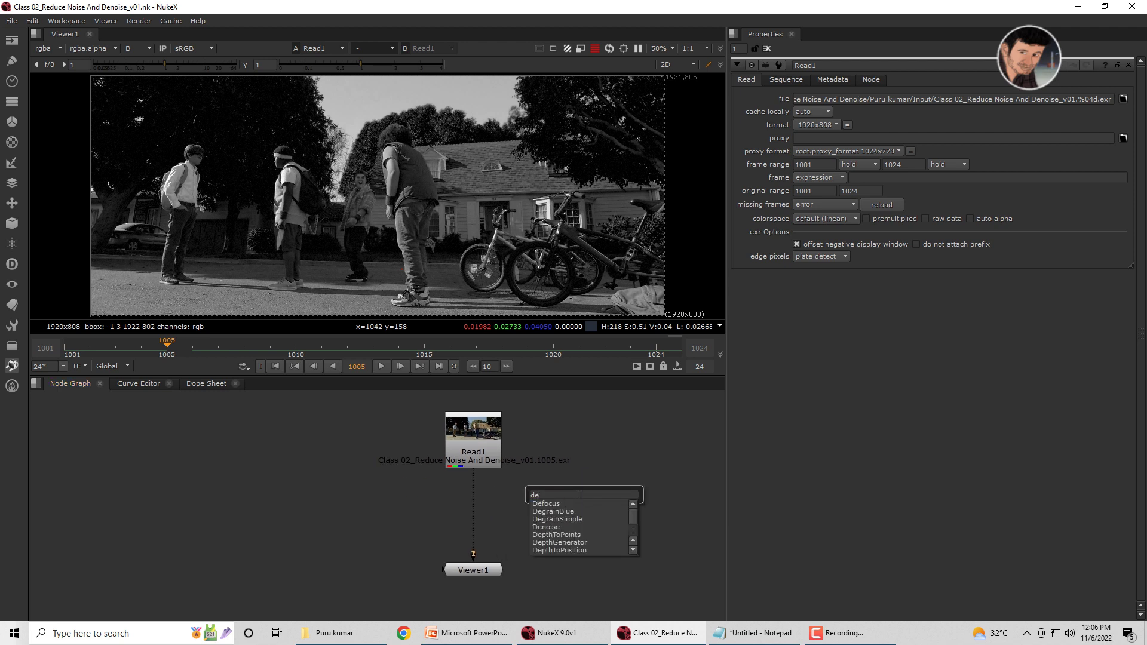
{"action": "left_click", "coordinate": [561, 526]}
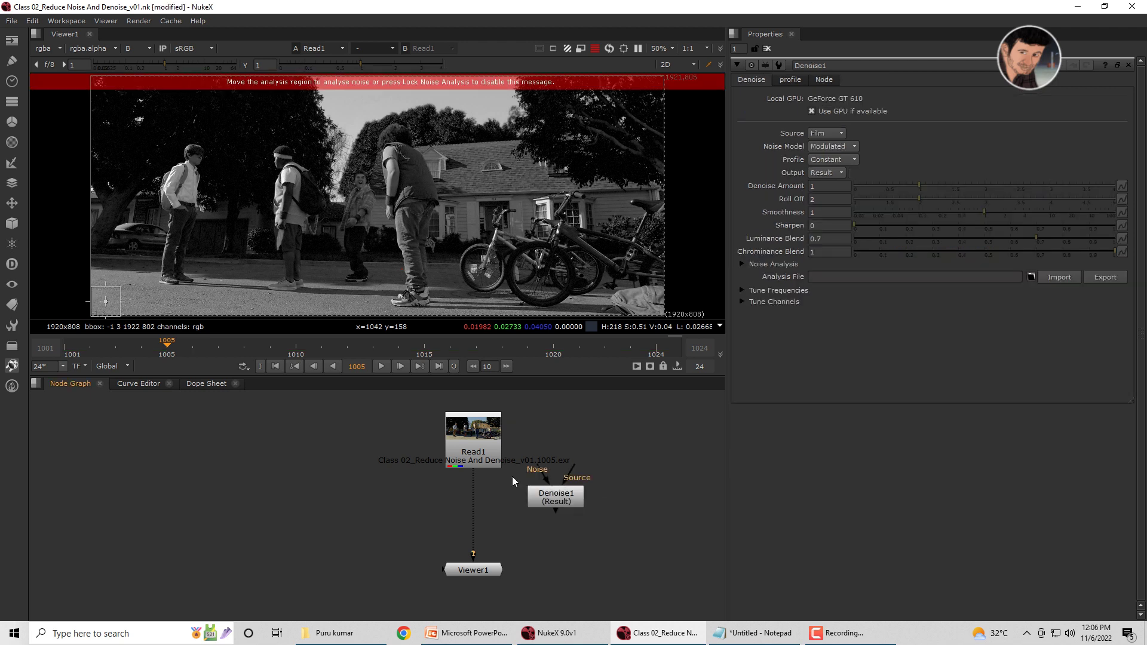
{"action": "left_click_drag", "start_coordinate": [575, 468], "coordinate": [481, 451]}
{"action": "left_click_drag", "start_coordinate": [559, 505], "coordinate": [596, 499]}
{"action": "key", "text": "1"}
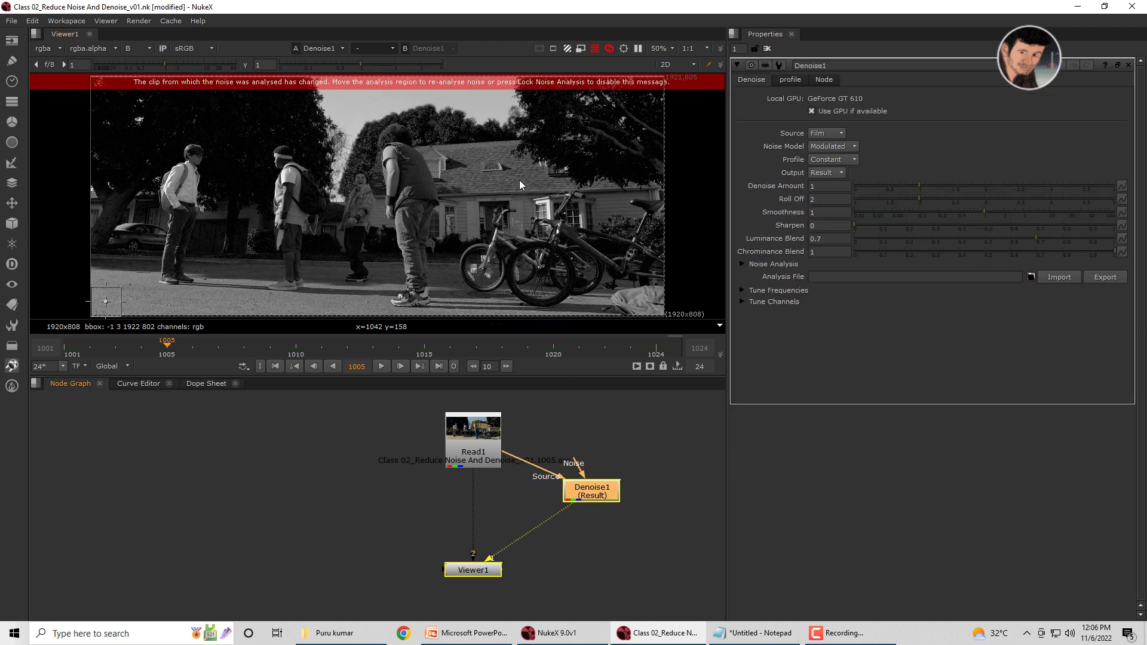
Size and place the Denoise analysis region on a flat patch of road, then view the original Read1
{"action": "scroll", "coordinate": [435, 156], "scroll_direction": "down", "scroll_amount": 1}
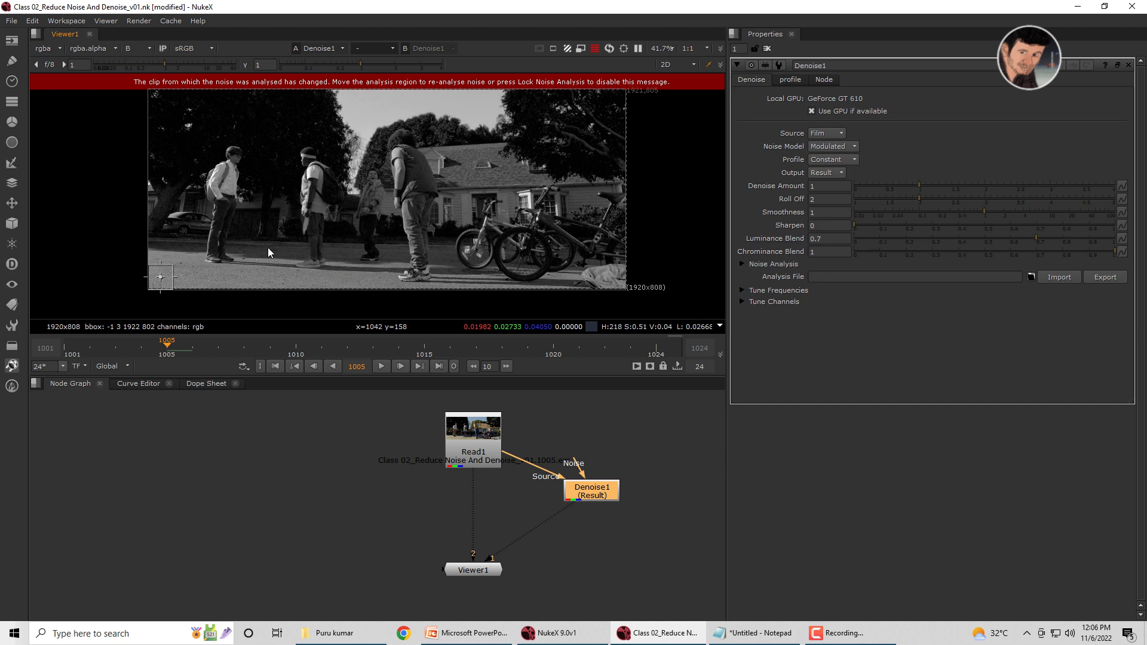
{"action": "left_click_drag", "start_coordinate": [172, 266], "coordinate": [201, 238]}
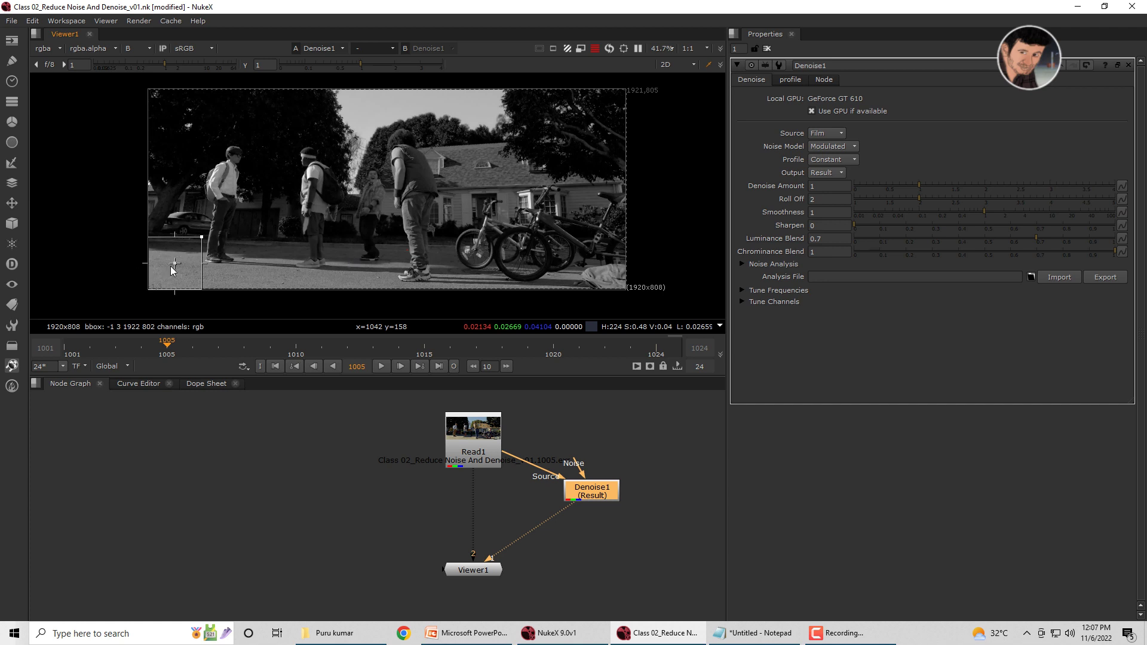
{"action": "mouse_move", "coordinate": [208, 290]}
{"action": "left_mouse_down"}
{"action": "mouse_move", "coordinate": [176, 264]}
{"action": "mouse_move", "coordinate": [332, 228]}
{"action": "mouse_move", "coordinate": [180, 230]}
{"action": "left_mouse_up"}
{"action": "scroll", "coordinate": [339, 263], "scroll_direction": "up", "scroll_amount": 5}
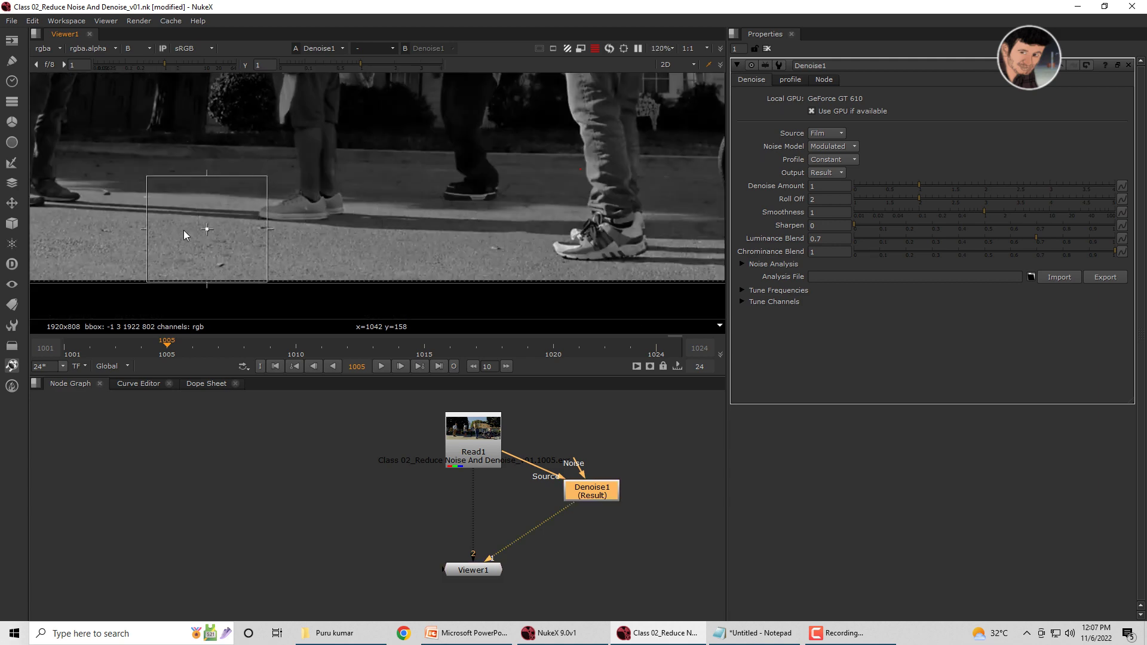
{"action": "left_click_drag", "start_coordinate": [238, 282], "coordinate": [207, 254]}
{"action": "left_click_drag", "start_coordinate": [167, 219], "coordinate": [170, 239]}
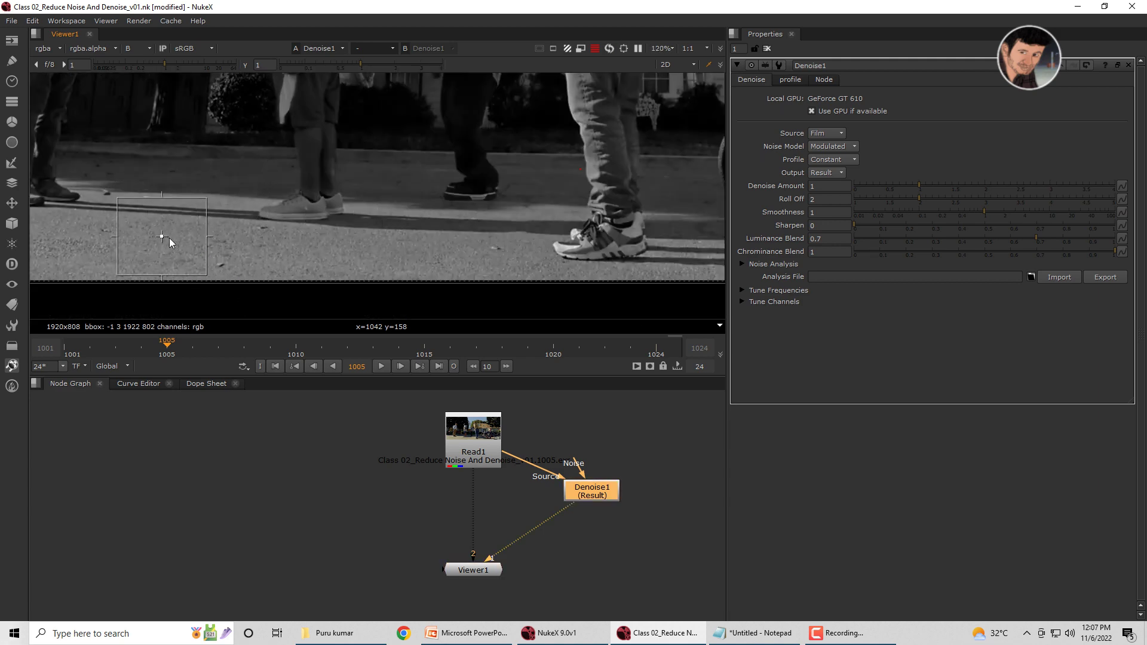
{"action": "left_click_drag", "start_coordinate": [312, 290], "coordinate": [430, 289]}
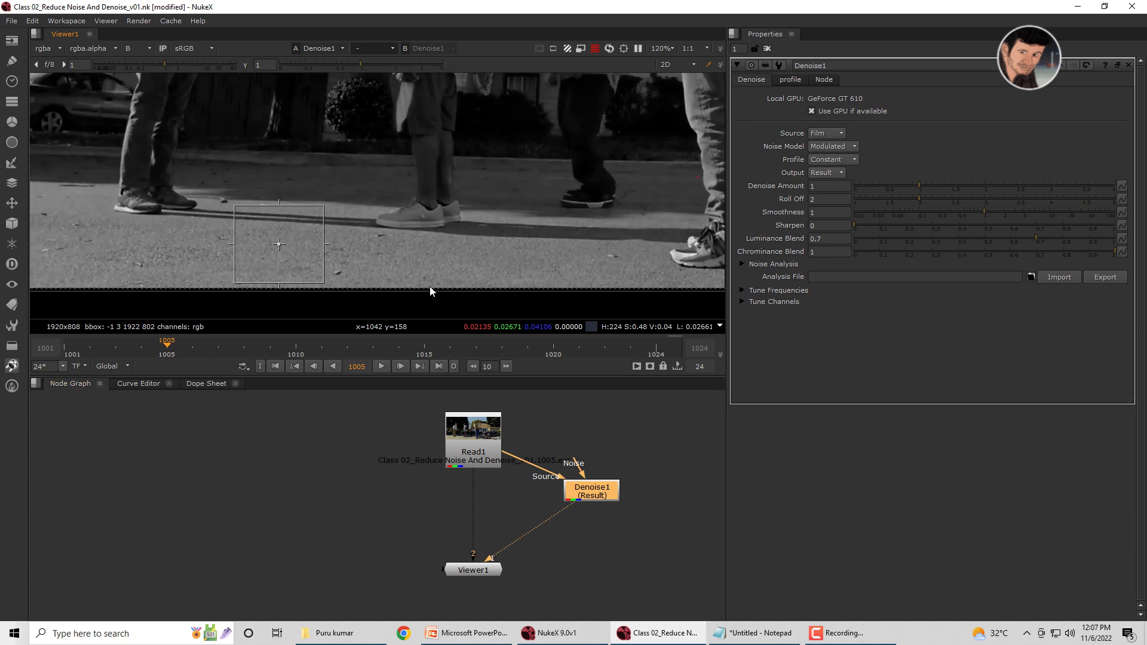
{"action": "left_click", "coordinate": [473, 433]}
{"action": "key", "text": "1"}
{"action": "mouse_move", "coordinate": [473, 433]}
{"action": "left_mouse_down"}
{"action": "mouse_move", "coordinate": [633, 544]}
{"action": "mouse_move", "coordinate": [417, 465]}
{"action": "left_mouse_up"}
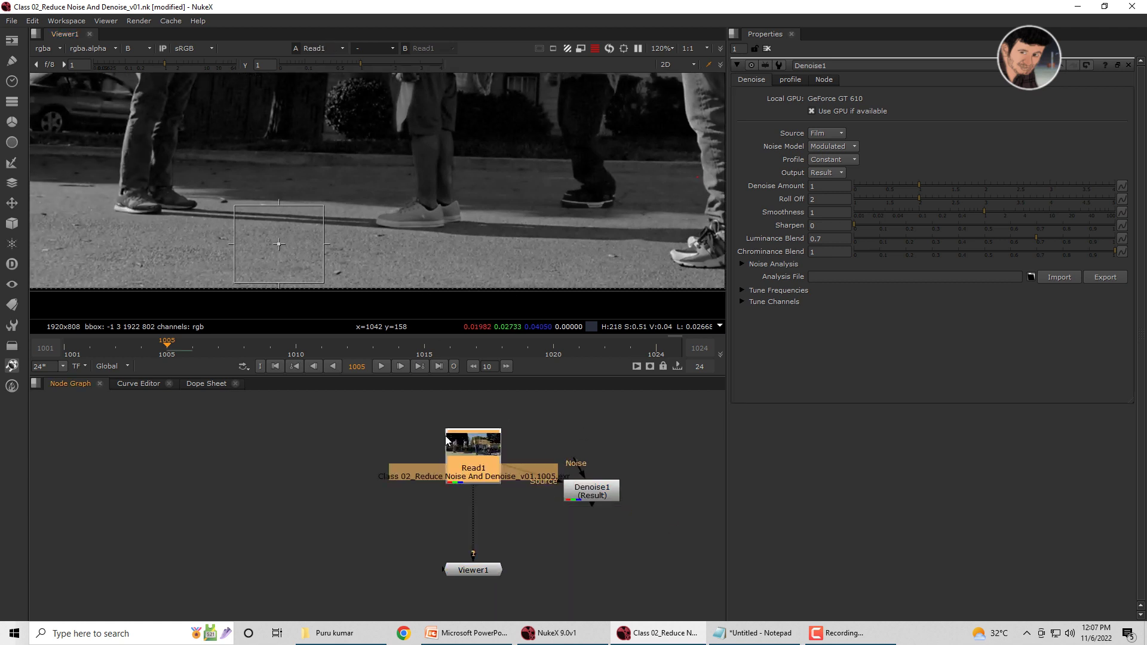
Zoom in and compare the Denoise1 result against the original Read1 plate
{"action": "key", "text": "2"}
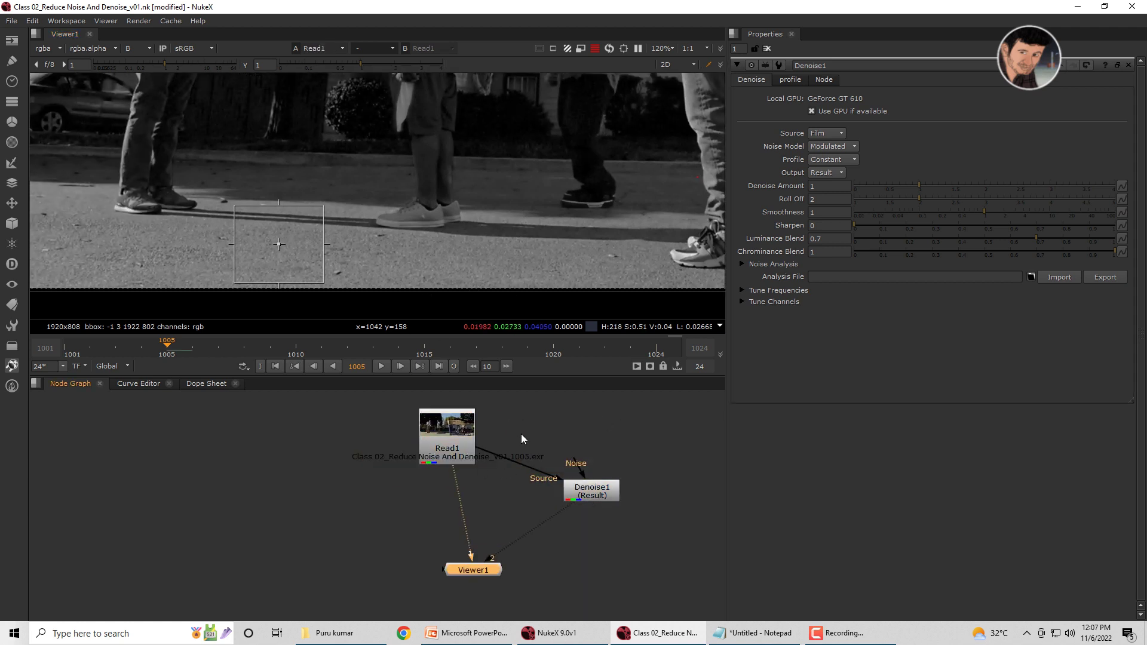
{"action": "scroll", "coordinate": [309, 205], "scroll_direction": "up", "scroll_amount": 5}
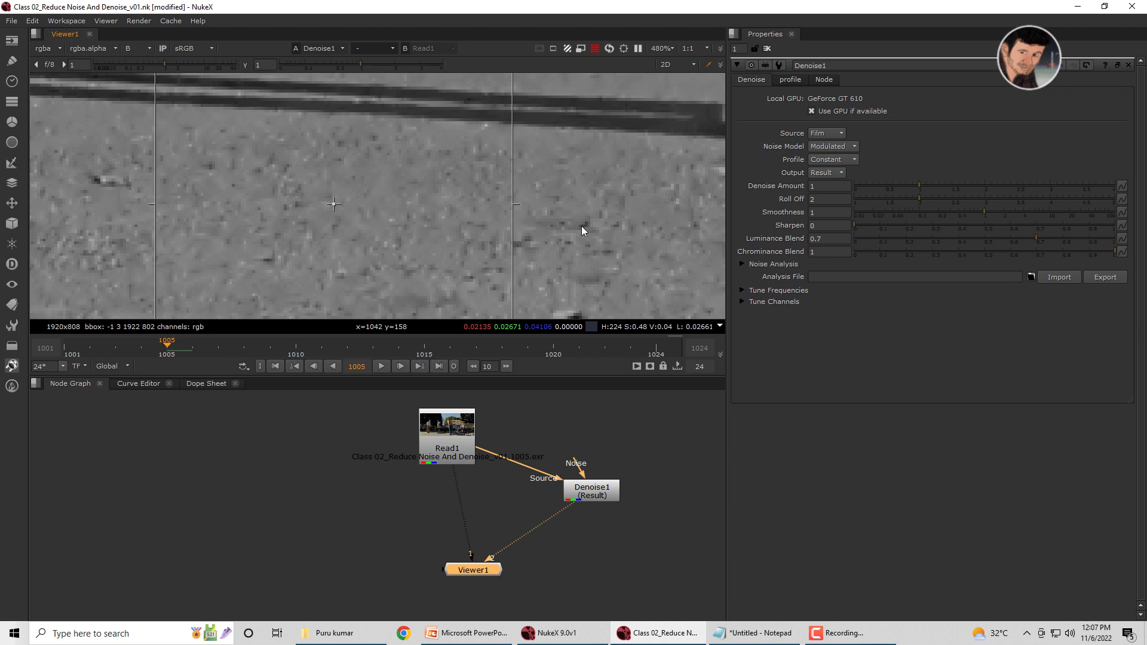
{"action": "scroll", "coordinate": [582, 226], "scroll_direction": "down", "scroll_amount": 3}
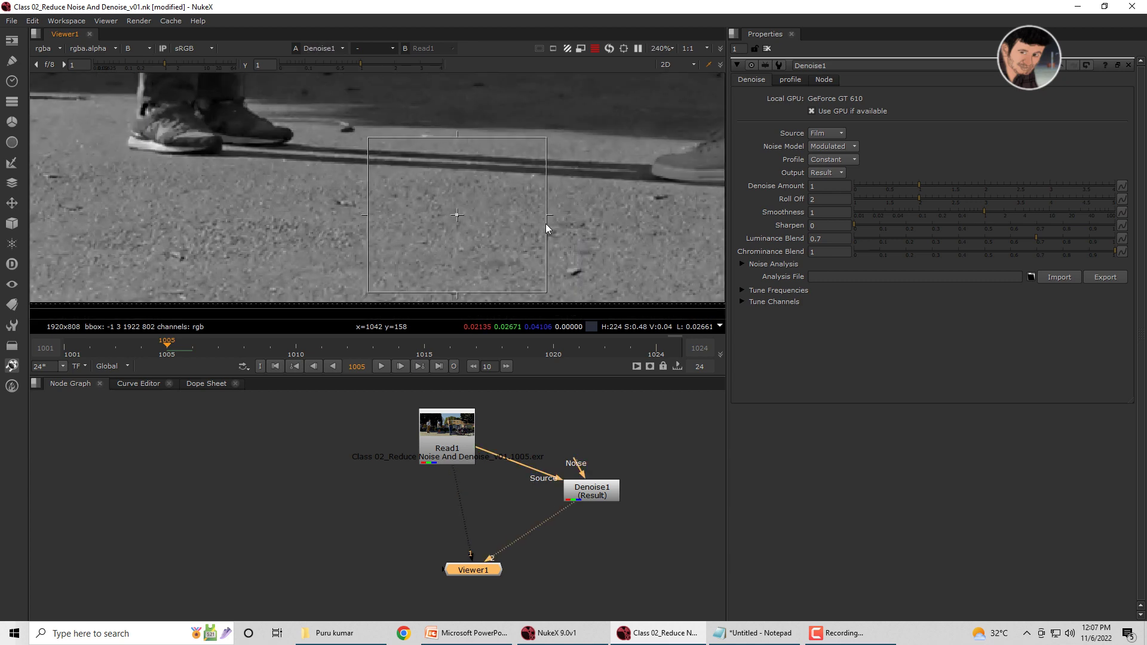
{"action": "scroll", "coordinate": [466, 203], "scroll_direction": "up", "scroll_amount": 3}
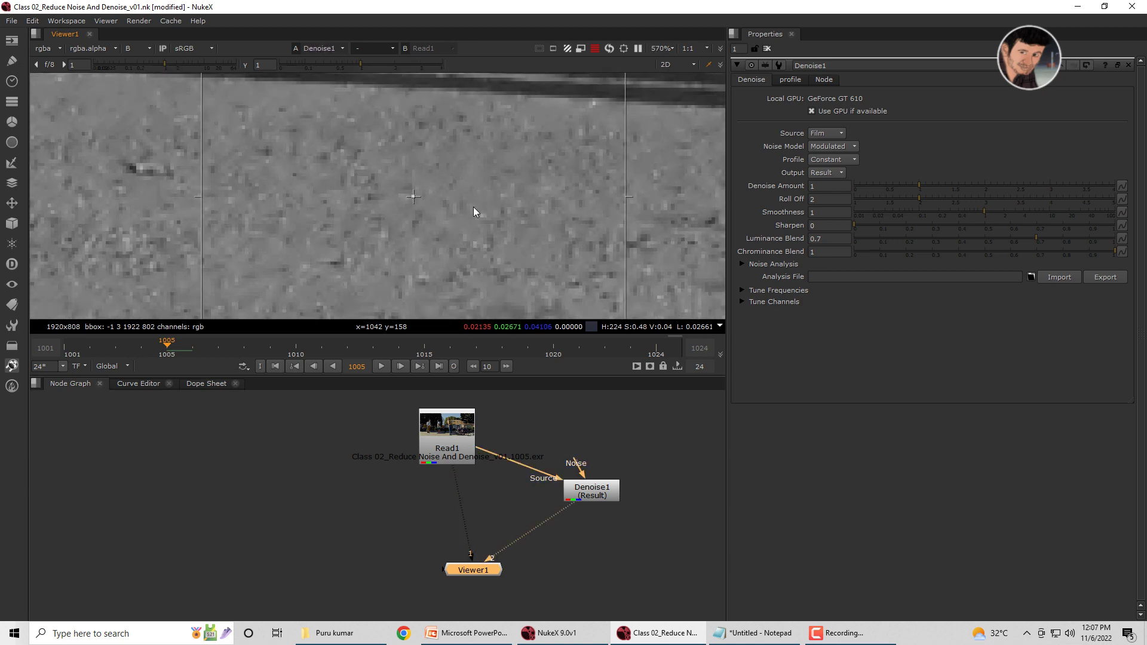
{"action": "scroll", "coordinate": [425, 235], "scroll_direction": "down", "scroll_amount": 3}
{"action": "key", "text": "1"}
{"action": "scroll", "coordinate": [383, 302], "scroll_direction": "down", "scroll_amount": 2}
{"action": "scroll", "coordinate": [425, 285], "scroll_direction": "down", "scroll_amount": 2}
{"action": "scroll", "coordinate": [425, 285], "scroll_direction": "down", "scroll_amount": 2}
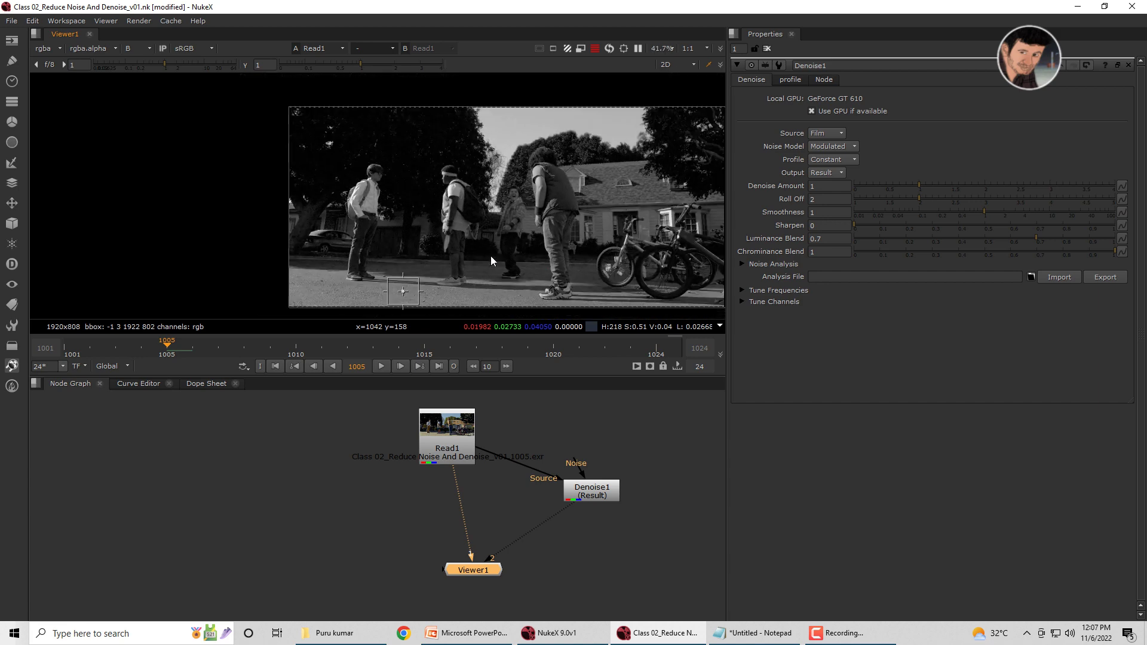
{"action": "scroll", "coordinate": [466, 251], "scroll_direction": "up", "scroll_amount": 2}
{"action": "scroll", "coordinate": [359, 281], "scroll_direction": "down", "scroll_amount": 2}
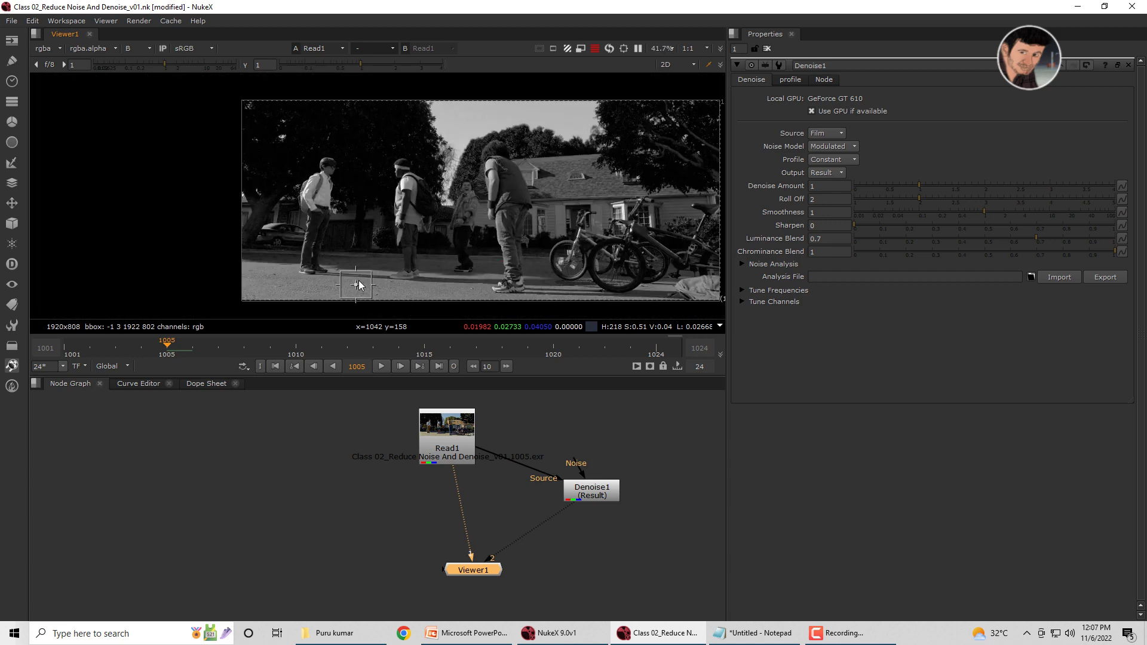
{"action": "scroll", "coordinate": [562, 179], "scroll_direction": "up", "scroll_amount": 3}
{"action": "scroll", "coordinate": [542, 171], "scroll_direction": "up", "scroll_amount": 3}
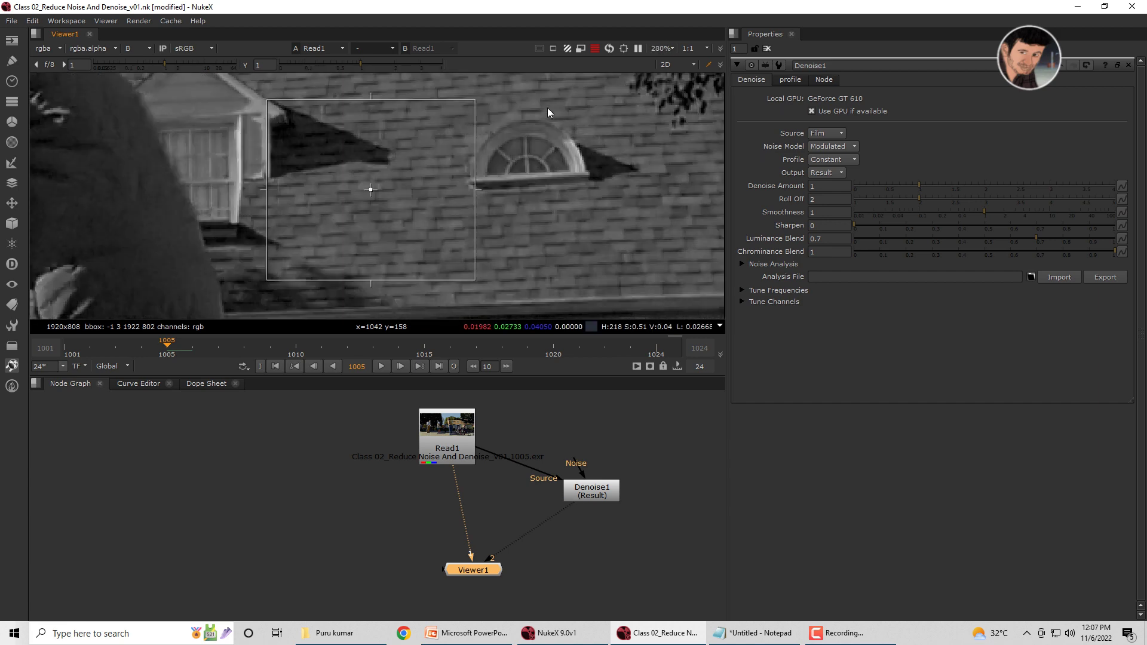
Move the analysis region onto the shingles beside the dormer and enlarge it past 80x80
{"action": "left_click_drag", "start_coordinate": [440, 249], "coordinate": [344, 170]}
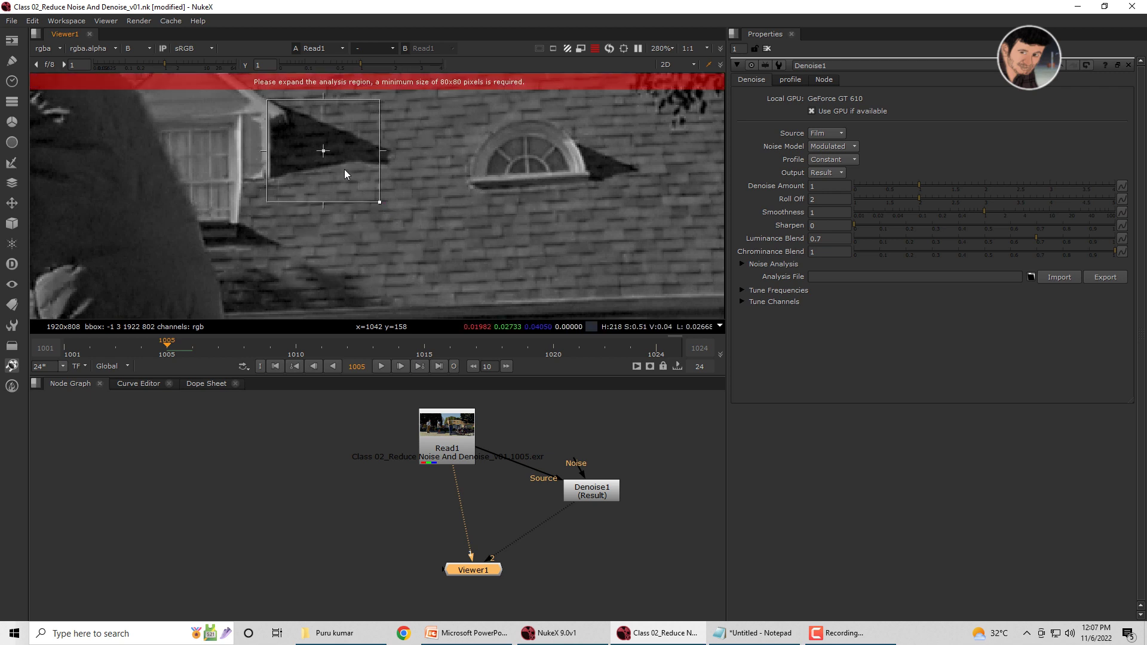
{"action": "left_click_drag", "start_coordinate": [407, 244], "coordinate": [463, 277]}
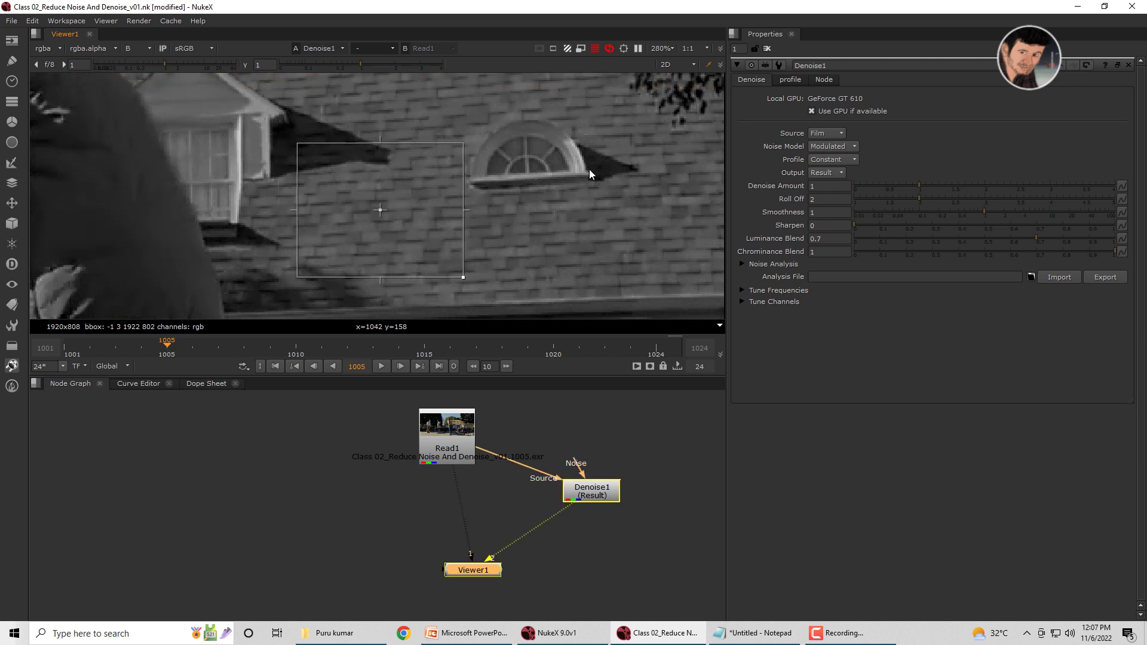
{"action": "scroll", "coordinate": [590, 169], "scroll_direction": "up", "scroll_amount": 2}
Toggle between the original plate and the Denoise result to compare them
{"action": "key", "text": "2"}
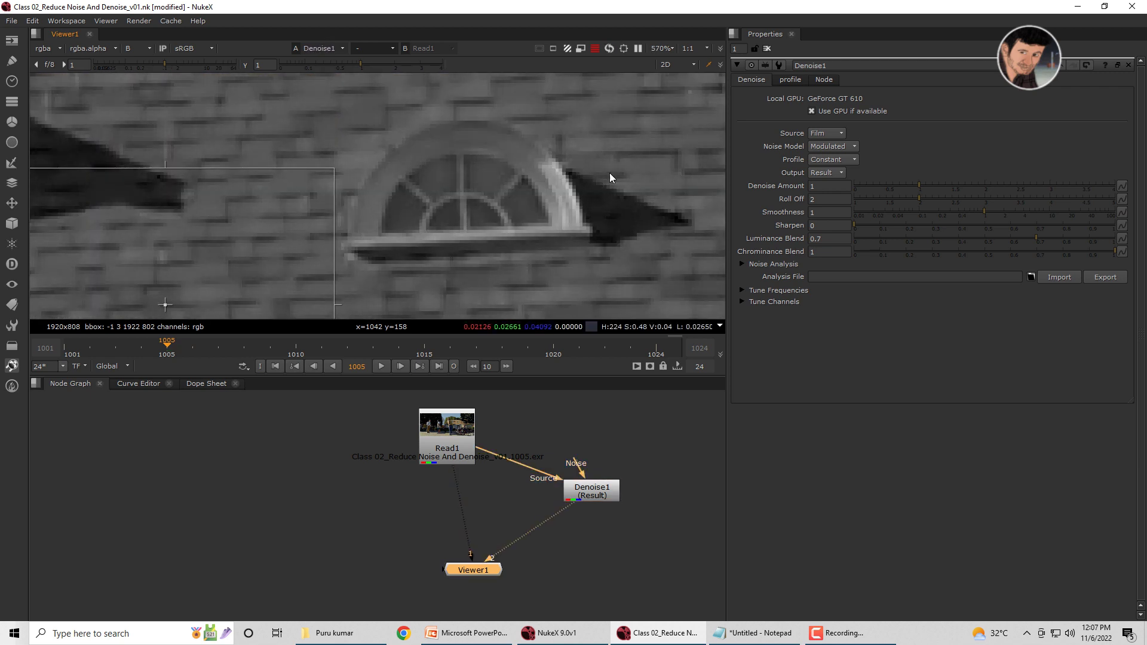
{"action": "key", "text": "1"}
{"action": "key", "text": "2"}
{"action": "key", "text": "1"}
{"action": "key", "text": "2"}
Set Denoise1's Roll Off to 1 and Denoise Amount to 0.5
{"action": "double_click", "coordinate": [824, 198]}
{"action": "type", "text": "1"}
{"action": "key", "text": "Return"}
{"action": "double_click", "coordinate": [828, 186]}
{"action": "type", "text": "5"}
{"action": "key", "text": "Return"}
{"action": "scroll", "coordinate": [623, 209], "scroll_direction": "down", "scroll_amount": 2}
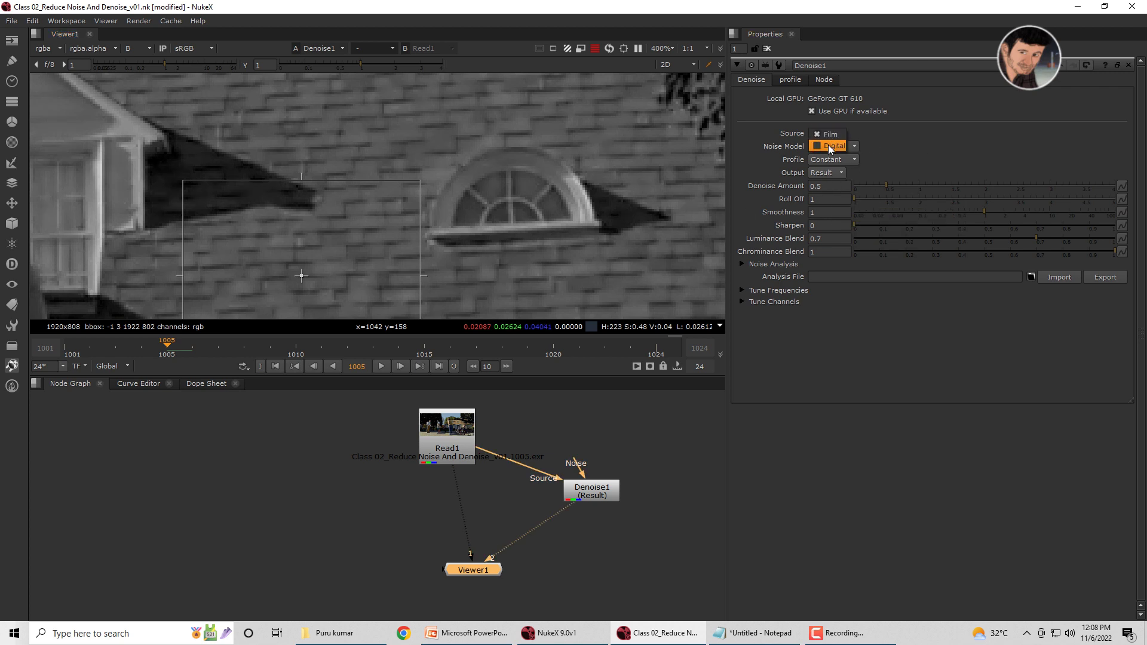
Keep the Film source with Modulated noise model, set Sharpen to 0.2, and move Denoise1 below Read1
{"action": "left_click", "coordinate": [897, 131]}
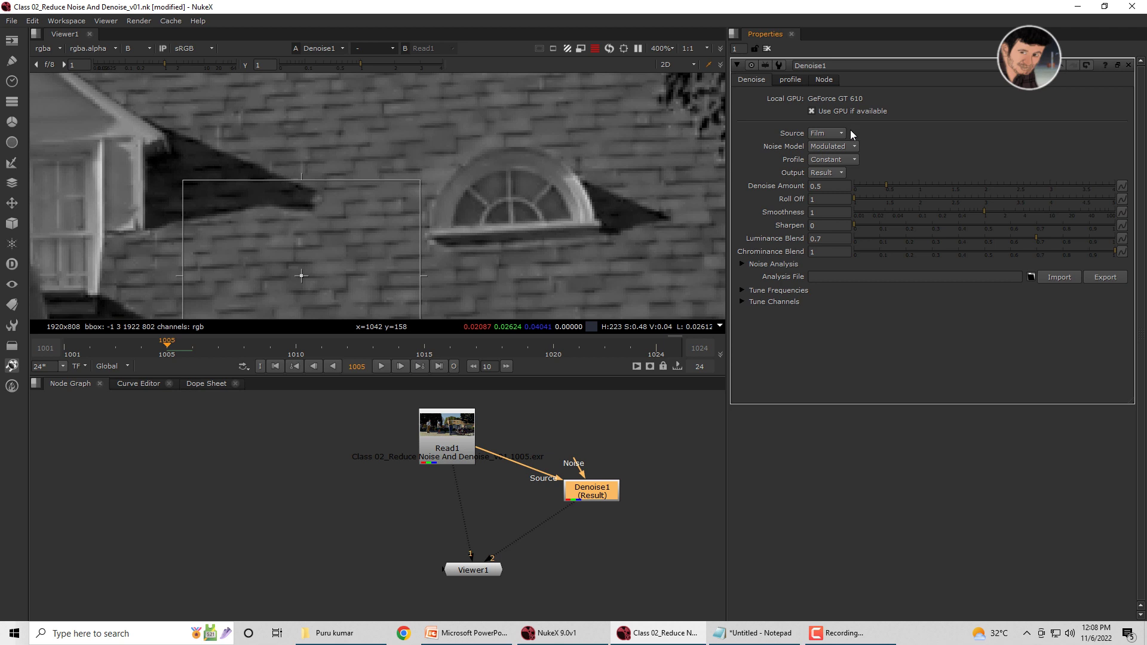
{"action": "left_click", "coordinate": [835, 132]}
{"action": "left_click", "coordinate": [918, 137]}
{"action": "left_click", "coordinate": [837, 226]}
{"action": "type", "text": "0.2"}
{"action": "key", "text": "Return"}
{"action": "scroll", "coordinate": [630, 220], "scroll_direction": "down", "scroll_amount": 3}
{"action": "left_click_drag", "start_coordinate": [596, 498], "coordinate": [452, 526]}
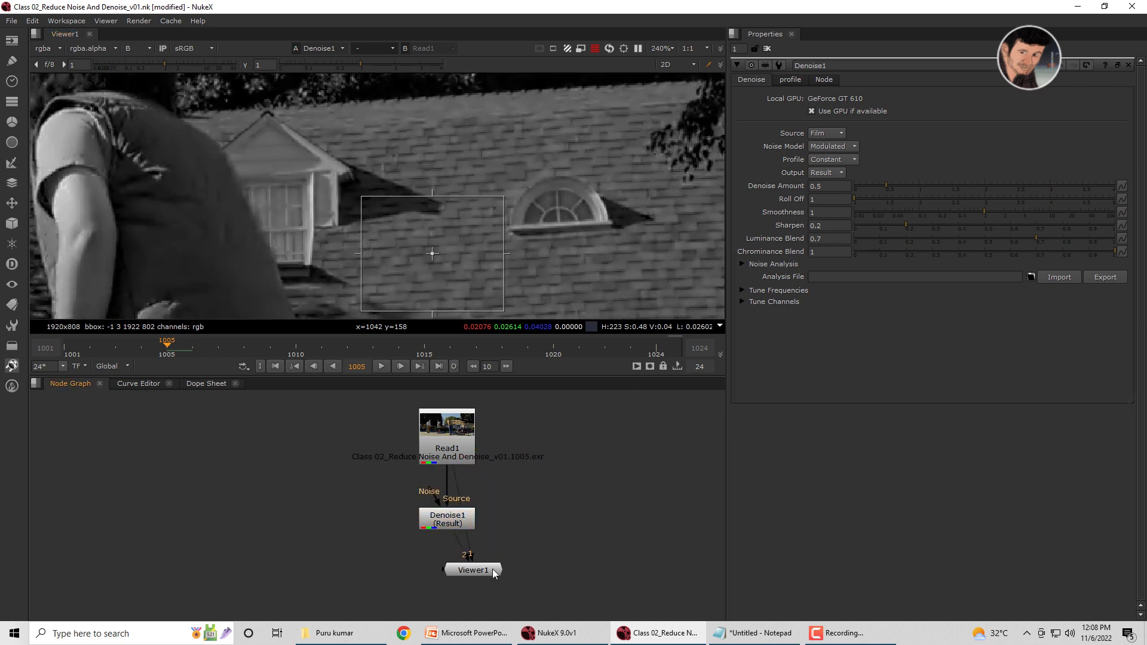
Move Viewer1 below Denoise1 and disconnect Read1 from the viewer's first input
{"action": "left_click_drag", "start_coordinate": [496, 576], "coordinate": [357, 587]}
{"action": "left_click", "coordinate": [525, 548]}
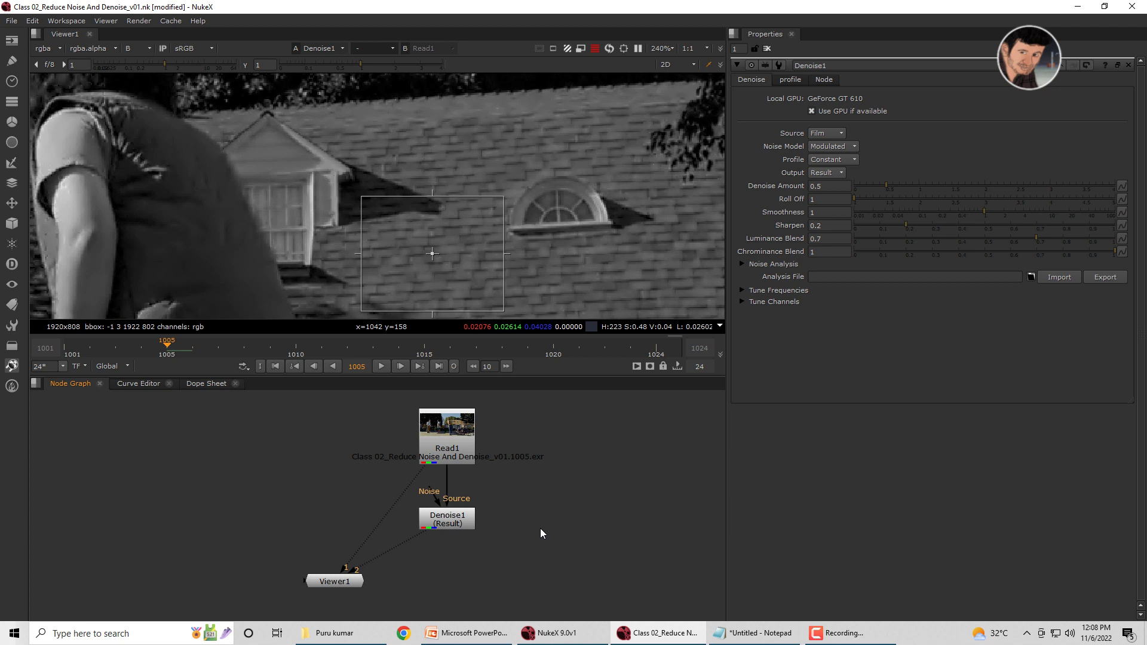
{"action": "scroll", "coordinate": [540, 529], "scroll_direction": "down", "scroll_amount": 2}
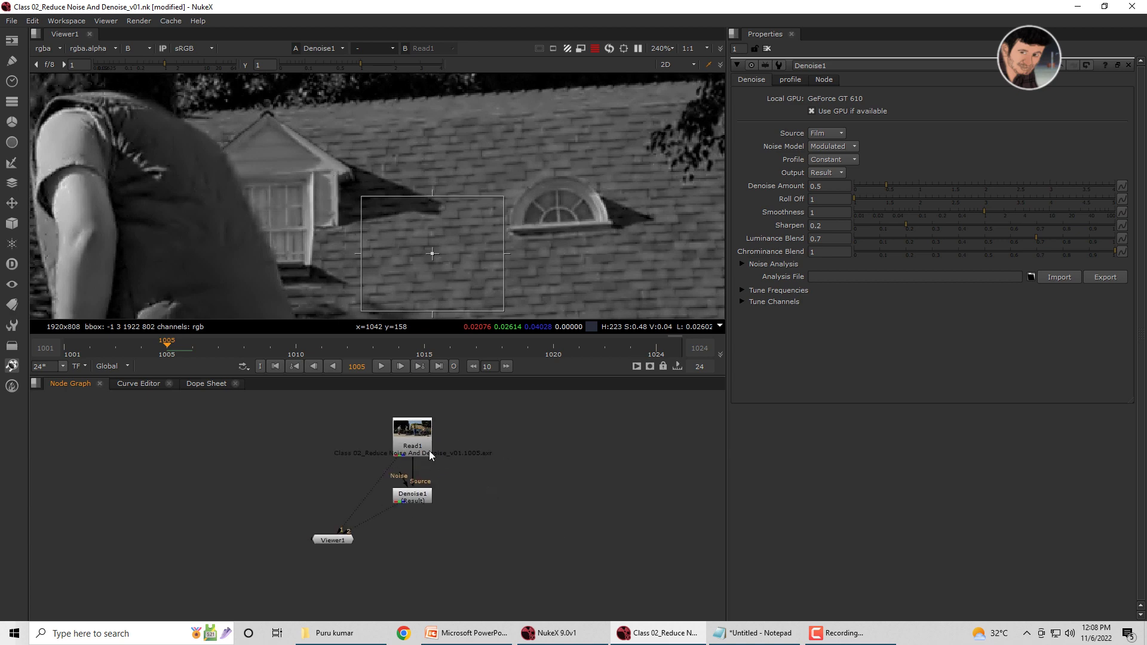
{"action": "left_click_drag", "start_coordinate": [429, 451], "coordinate": [396, 522]}
{"action": "scroll", "coordinate": [617, 274], "scroll_direction": "down", "scroll_amount": 2}
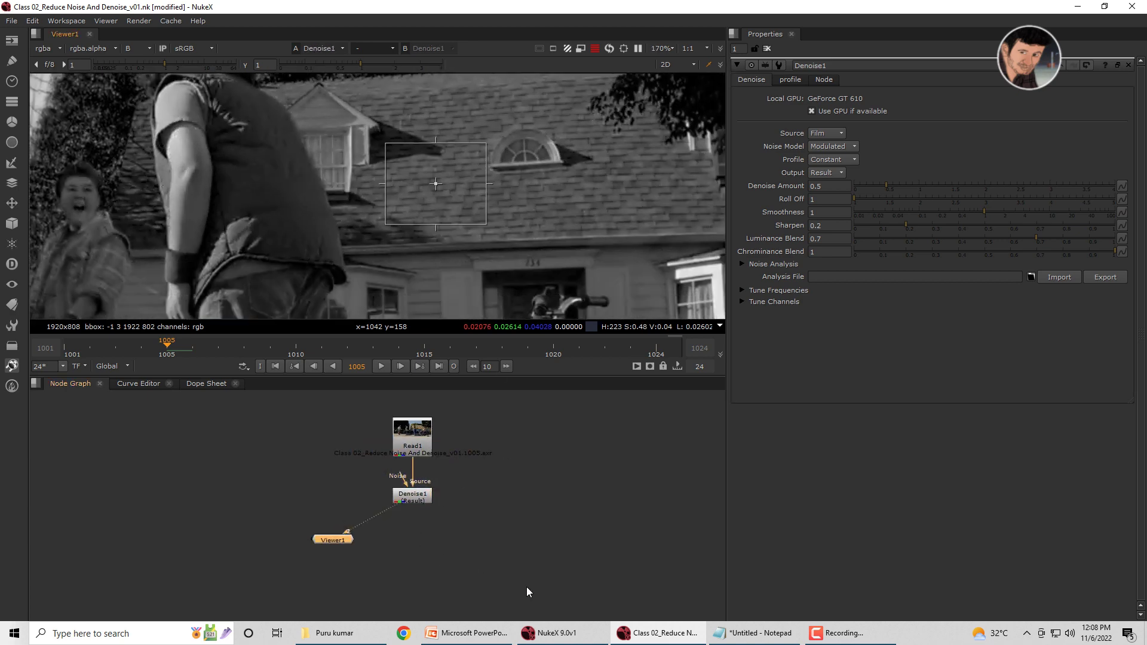
{"action": "left_click", "coordinate": [484, 581]}
{"action": "left_click_drag", "start_coordinate": [458, 508], "coordinate": [385, 504]}
{"action": "left_click", "coordinate": [333, 468]}
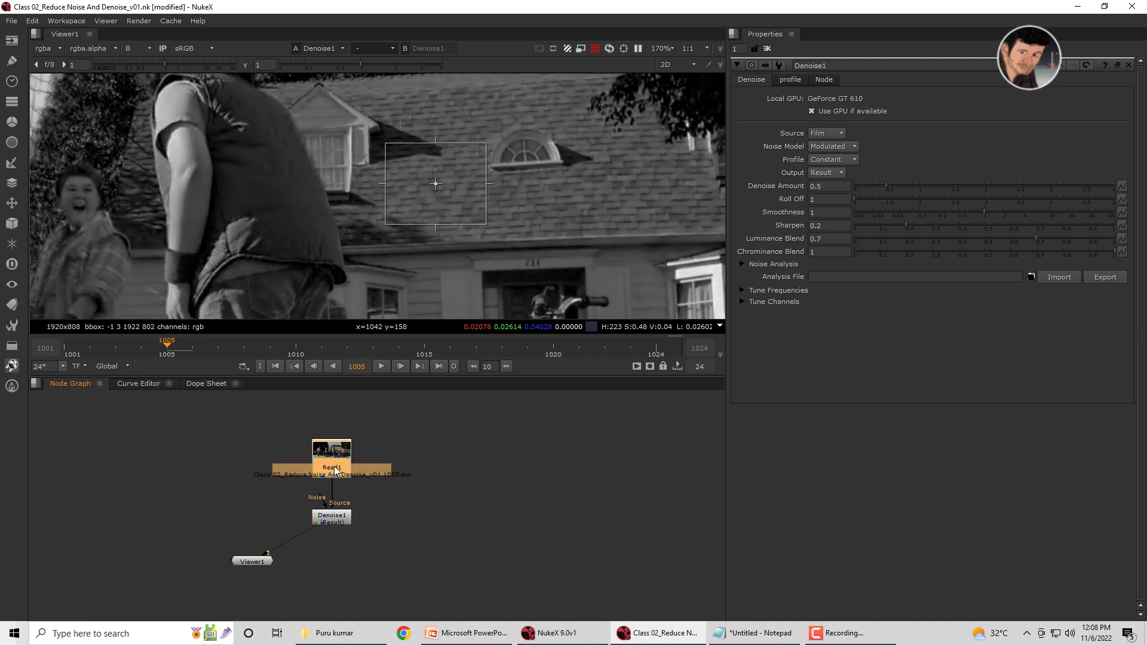
Duplicate Read1 as Read2, feed it into a new Reduce Noise v4 node, and view it at frame 1001
{"action": "left_click", "coordinate": [479, 454]}
{"action": "key", "text": "ctrl+v"}
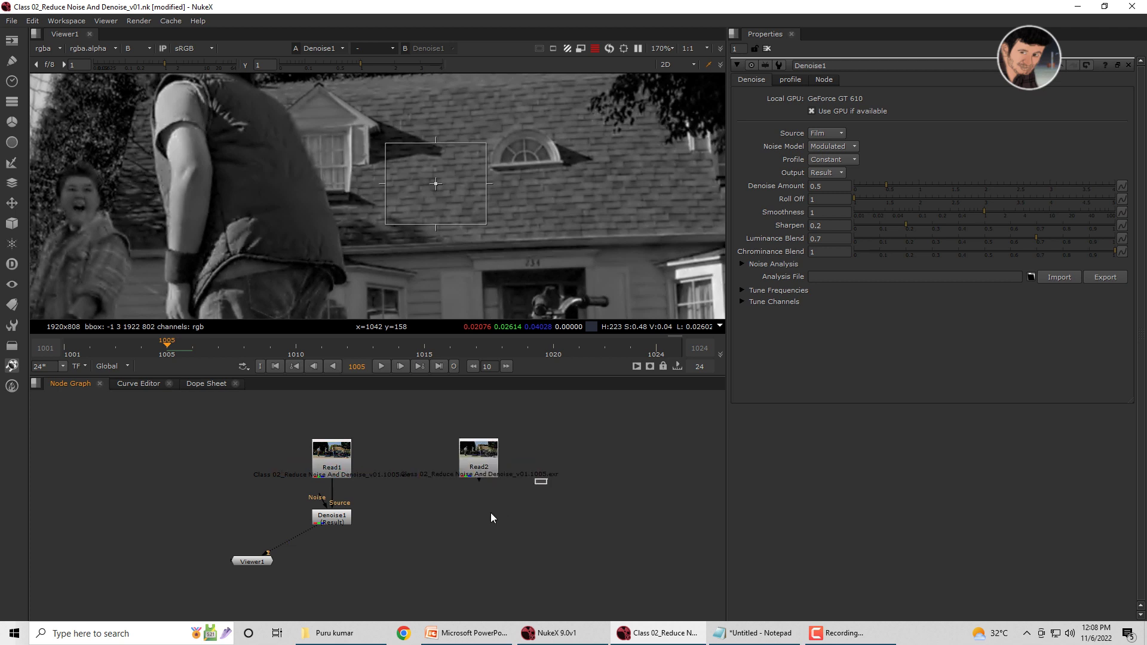
{"action": "key", "text": "Tab"}
{"action": "type", "text": "rea"}
{"action": "key", "text": "Escape"}
{"action": "left_click_drag", "start_coordinate": [536, 502], "coordinate": [622, 530]}
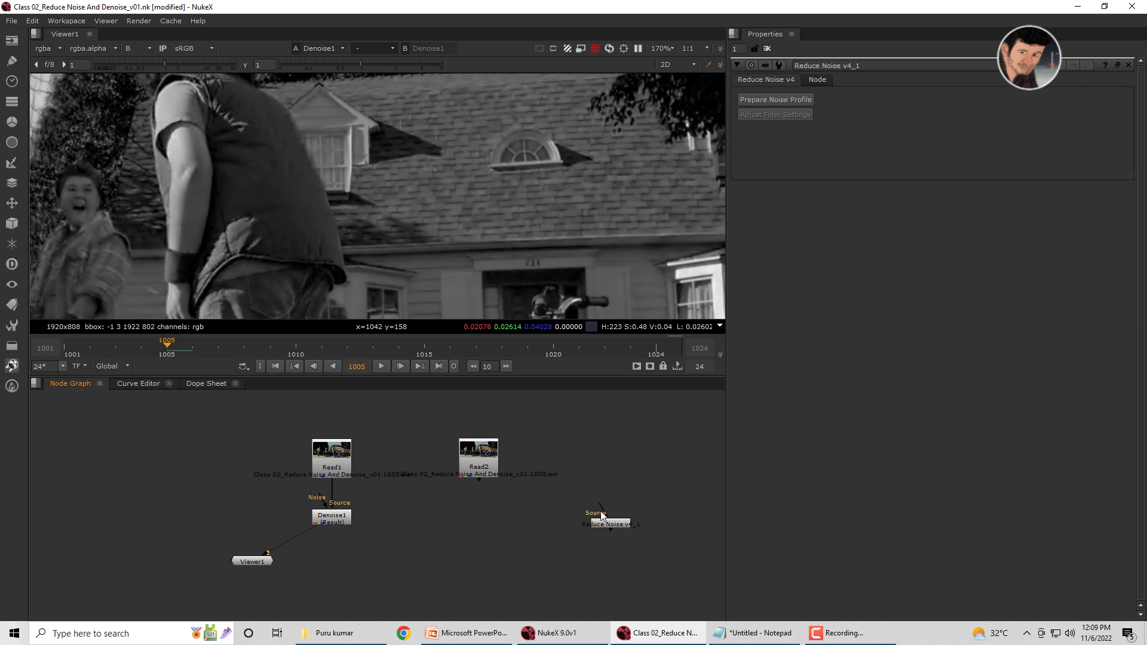
{"action": "left_click_drag", "start_coordinate": [548, 436], "coordinate": [487, 453]}
{"action": "left_click", "coordinate": [63, 346]}
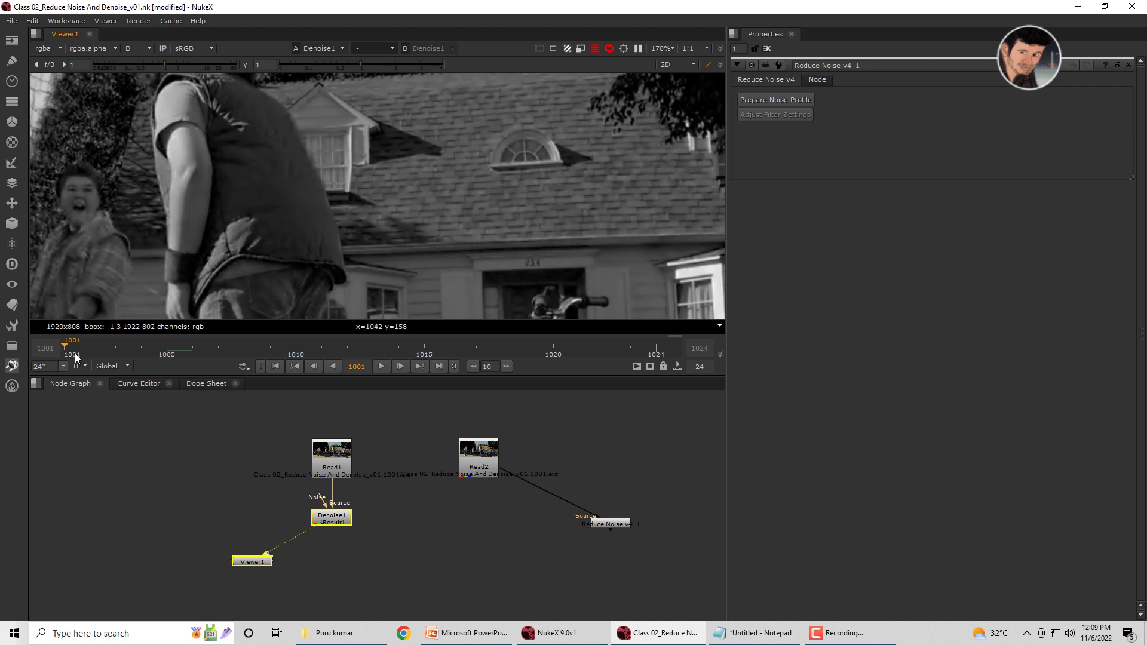
{"action": "left_click_drag", "start_coordinate": [619, 525], "coordinate": [604, 498]}
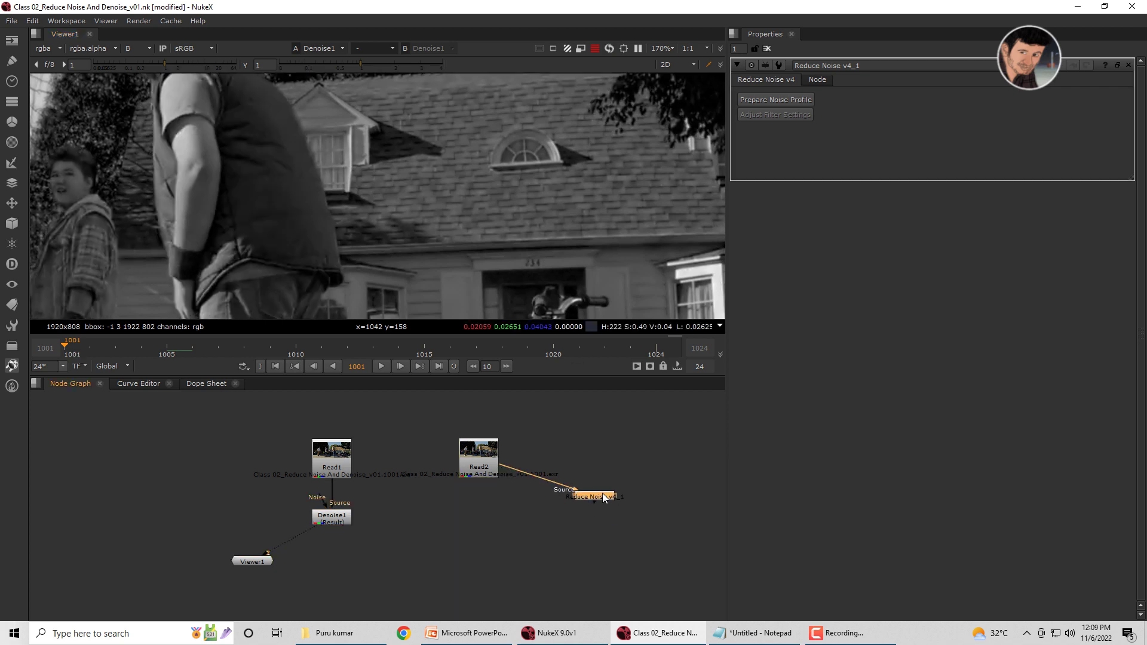
{"action": "key", "text": "1"}
Auto-build a Neat Video noise profile, accepting the small-sample-area warning
{"action": "left_click", "coordinate": [800, 97]}
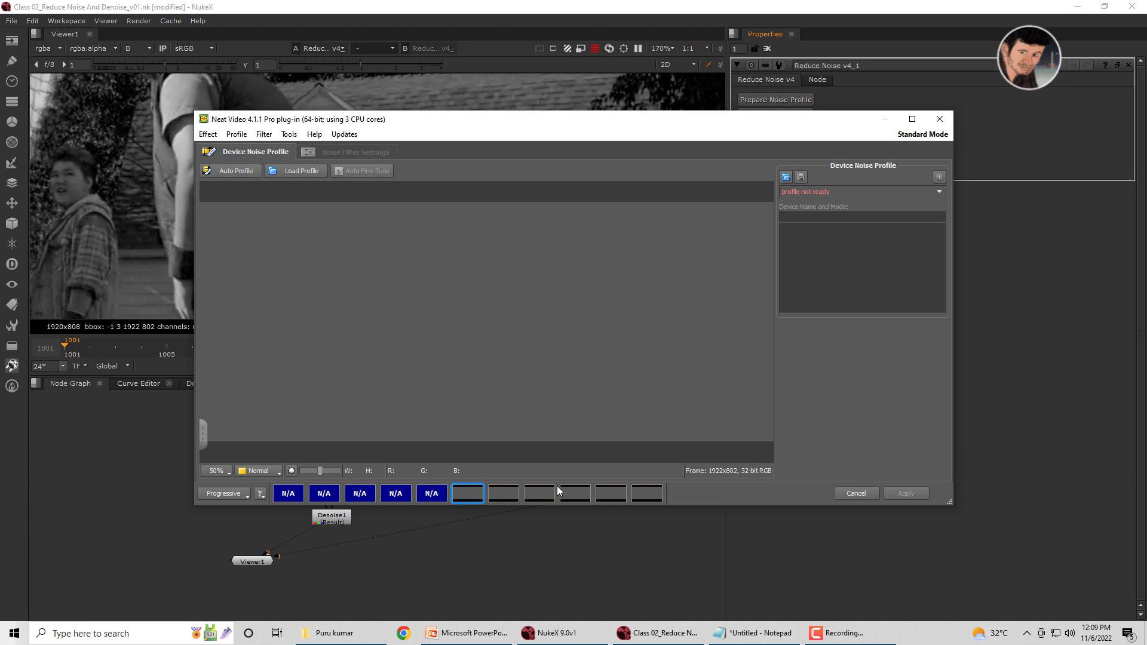
{"action": "left_click", "coordinate": [234, 170]}
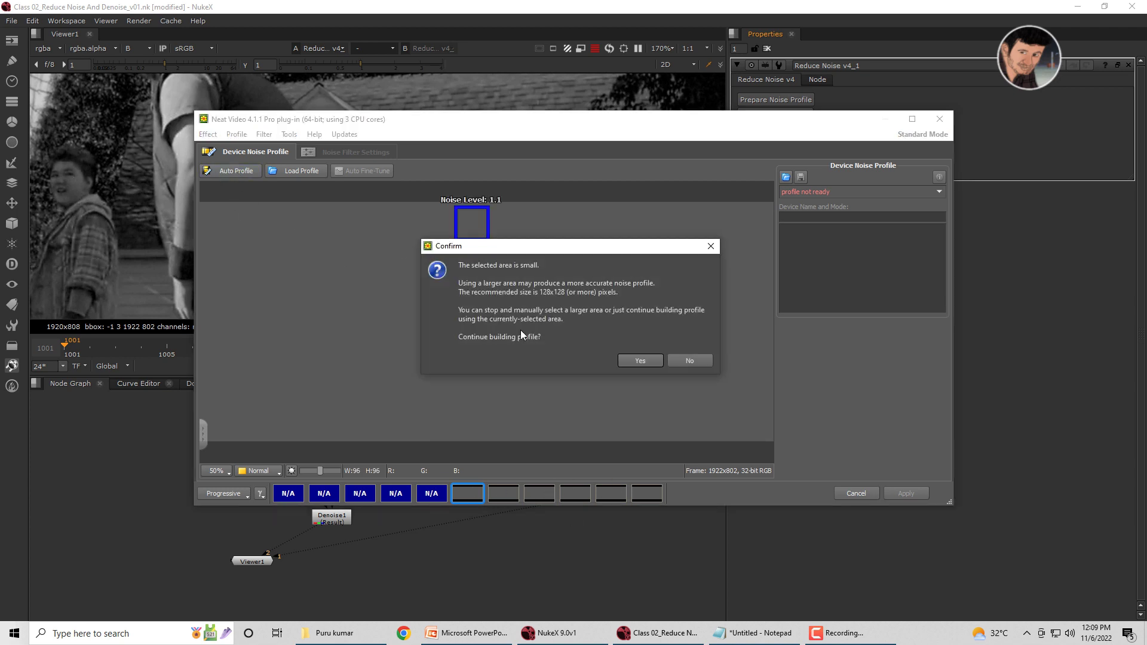
{"action": "left_click", "coordinate": [639, 361]}
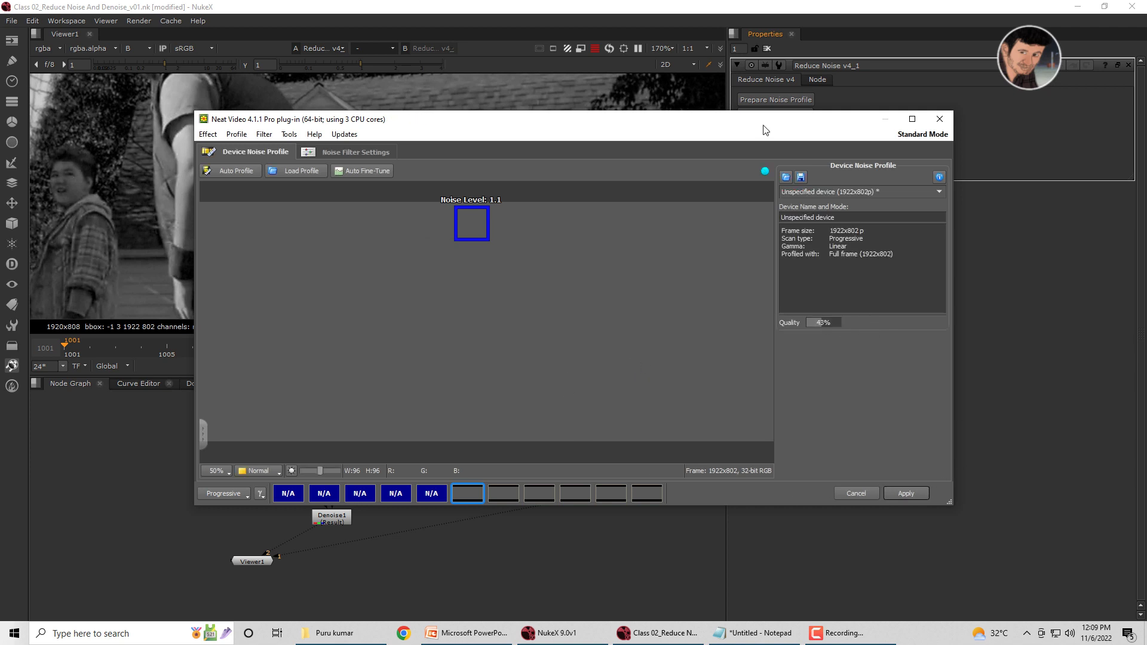
Move the Neat Video window down and make it taller, keeping Standard Mode
{"action": "mouse_move", "coordinate": [763, 124]}
{"action": "left_mouse_down"}
{"action": "mouse_move", "coordinate": [850, 315]}
{"action": "mouse_move", "coordinate": [780, 245]}
{"action": "left_mouse_up"}
{"action": "left_click", "coordinate": [941, 261]}
{"action": "left_click", "coordinate": [854, 418]}
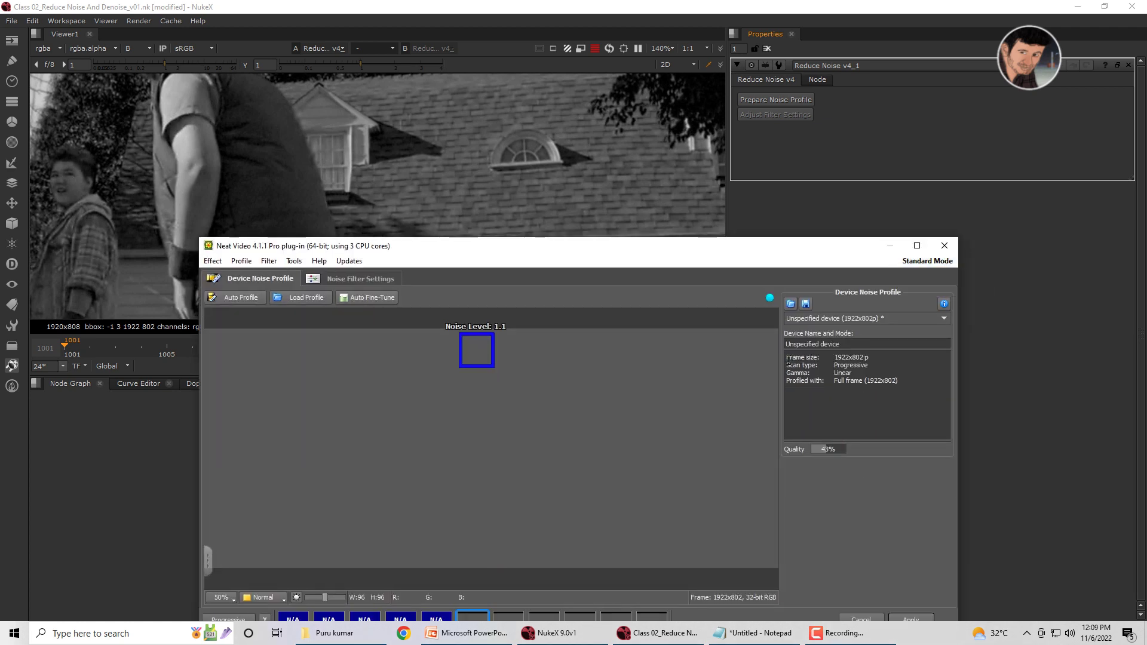
{"action": "mouse_move", "coordinate": [810, 240]}
{"action": "left_mouse_down"}
{"action": "mouse_move", "coordinate": [810, 203]}
{"action": "mouse_move", "coordinate": [831, 172]}
{"action": "left_mouse_up"}
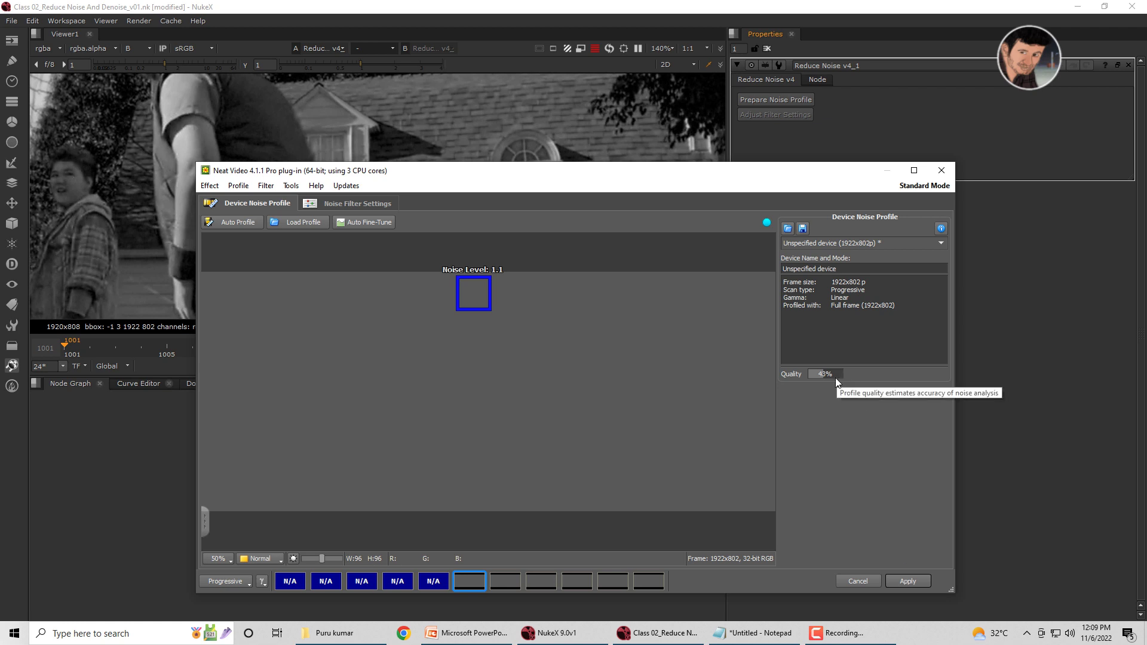
Apply the Neat Video noise profile and close its window
{"action": "left_click", "coordinate": [895, 579]}
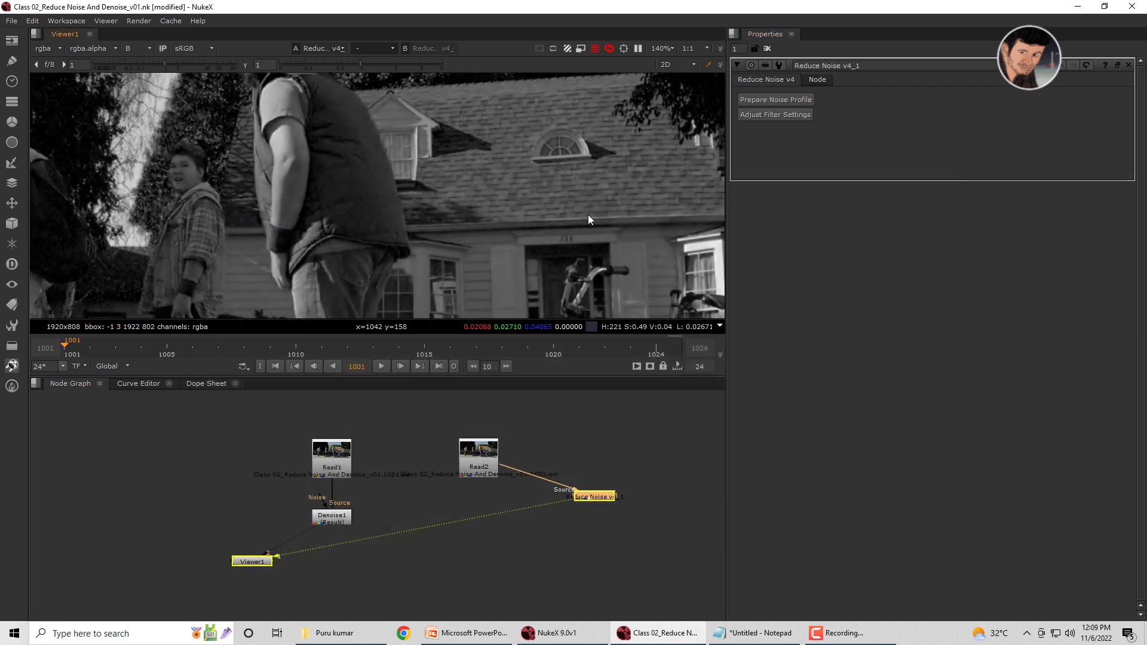
{"action": "scroll", "coordinate": [618, 94], "scroll_direction": "down", "scroll_amount": 3}
{"action": "scroll", "coordinate": [598, 120], "scroll_direction": "down", "scroll_amount": 3}
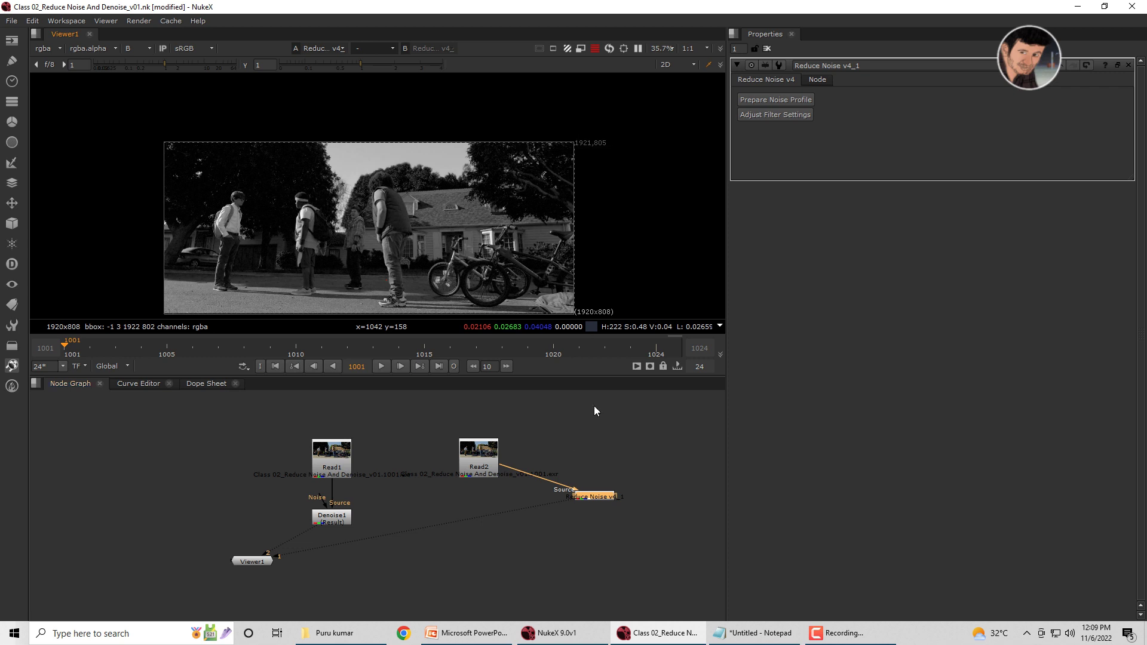
{"action": "left_click", "coordinate": [619, 519]}
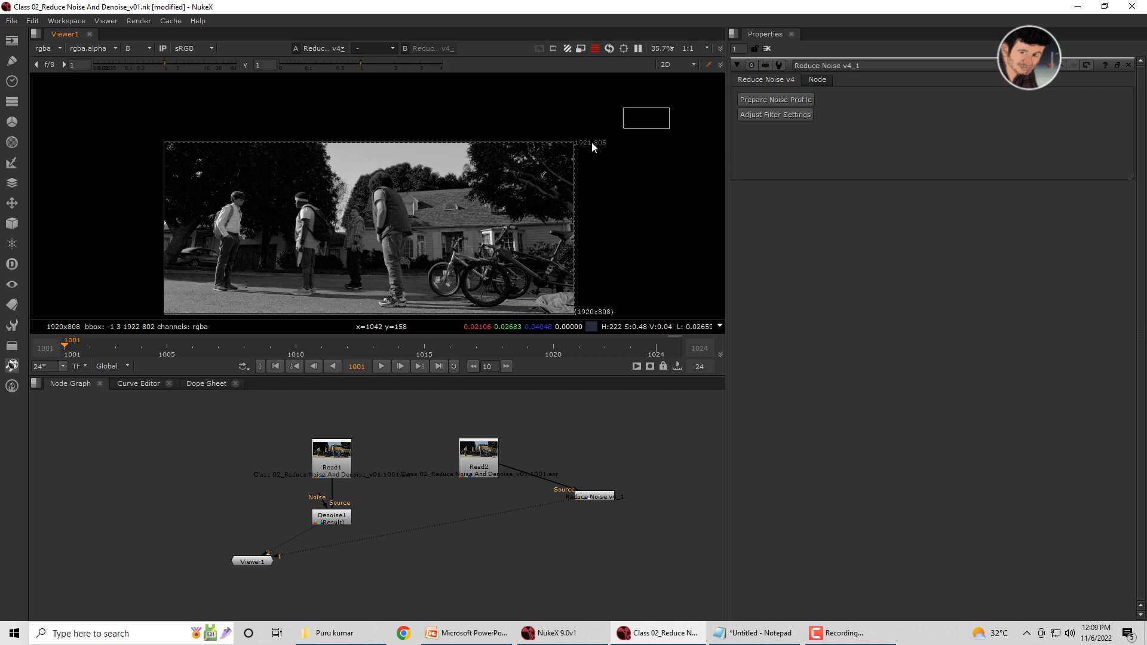
{"action": "left_click", "coordinate": [602, 495]}
{"action": "left_click", "coordinate": [676, 471]}
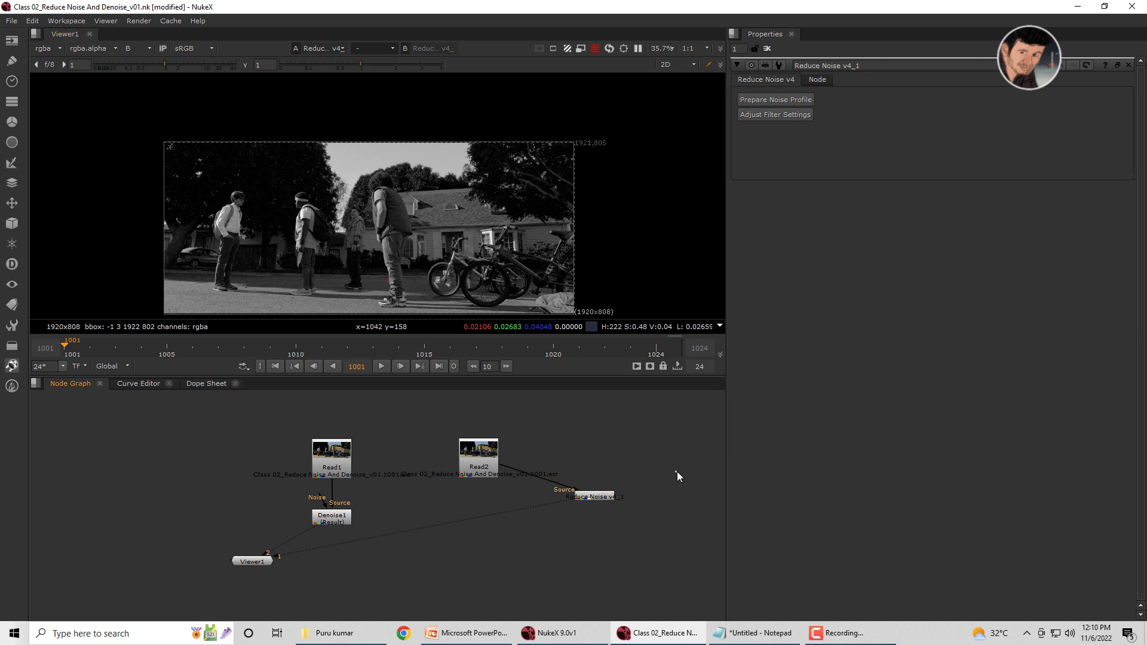
Load Read2 as viewer input 2 and toggle it against the Reduce Noise result while zooming
{"action": "left_click", "coordinate": [478, 459]}
{"action": "key", "text": "2"}
{"action": "scroll", "coordinate": [442, 233], "scroll_direction": "up", "scroll_amount": 5}
{"action": "scroll", "coordinate": [540, 149], "scroll_direction": "up", "scroll_amount": 2}
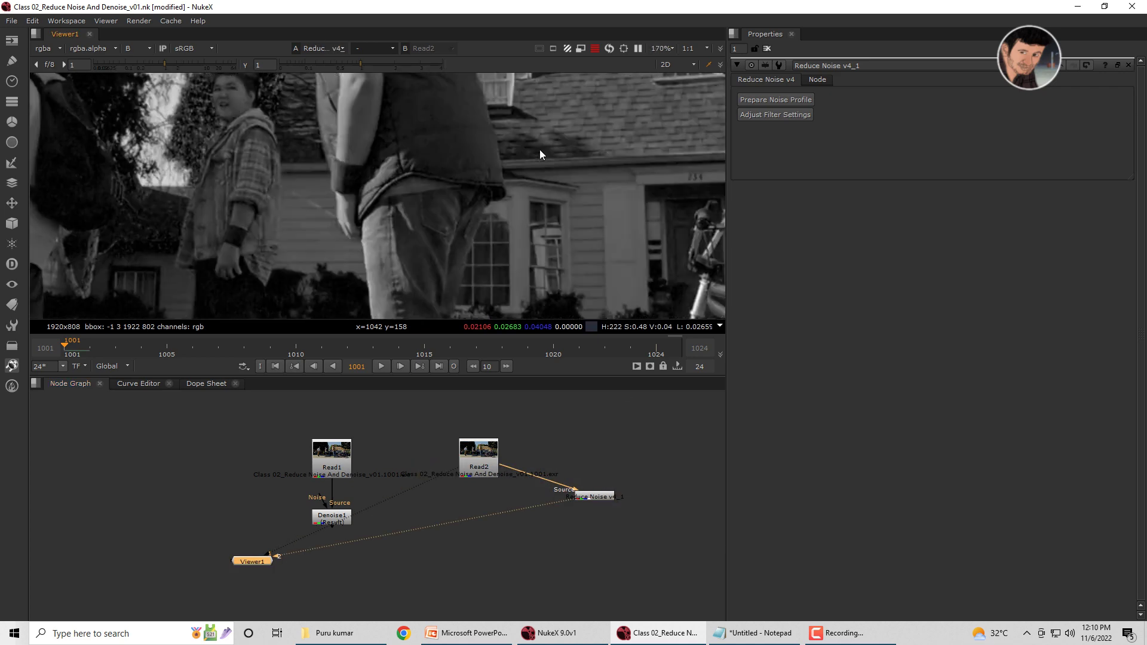
{"action": "scroll", "coordinate": [540, 149], "scroll_direction": "up", "scroll_amount": 3}
{"action": "scroll", "coordinate": [521, 150], "scroll_direction": "up", "scroll_amount": 2}
{"action": "scroll", "coordinate": [474, 169], "scroll_direction": "up", "scroll_amount": 2}
{"action": "scroll", "coordinate": [474, 170], "scroll_direction": "up", "scroll_amount": 1}
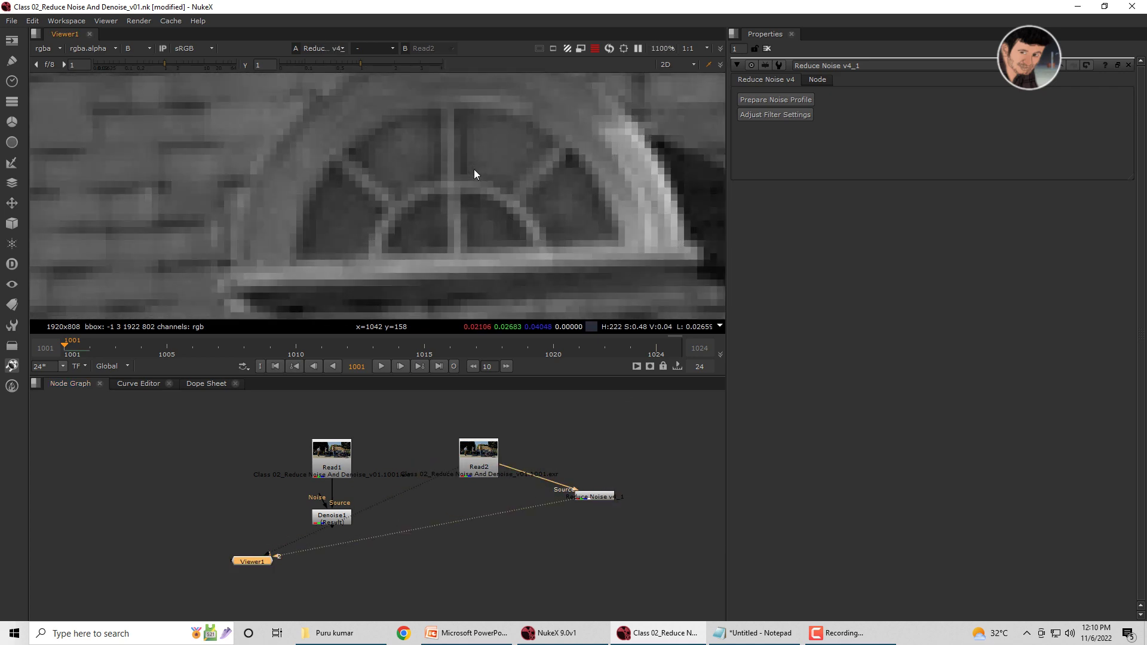
{"action": "key", "text": "2"}
{"action": "key", "text": "1"}
{"action": "key", "text": "2"}
{"action": "key", "text": "1"}
{"action": "scroll", "coordinate": [474, 169], "scroll_direction": "down", "scroll_amount": 3}
{"action": "key", "text": "2"}
{"action": "key", "text": "1"}
{"action": "scroll", "coordinate": [474, 168], "scroll_direction": "down", "scroll_amount": 2}
{"action": "scroll", "coordinate": [452, 199], "scroll_direction": "down", "scroll_amount": 2}
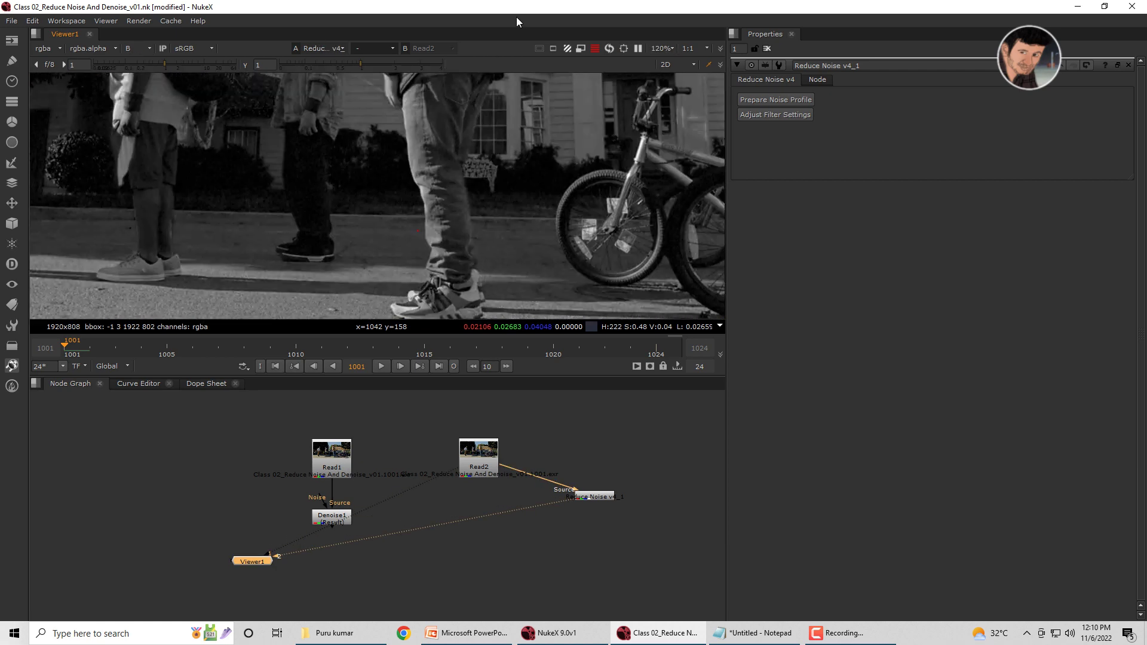
{"action": "scroll", "coordinate": [371, 195], "scroll_direction": "up", "scroll_amount": 4}
{"action": "scroll", "coordinate": [363, 199], "scroll_direction": "up", "scroll_amount": 3}
{"action": "key", "text": "2"}
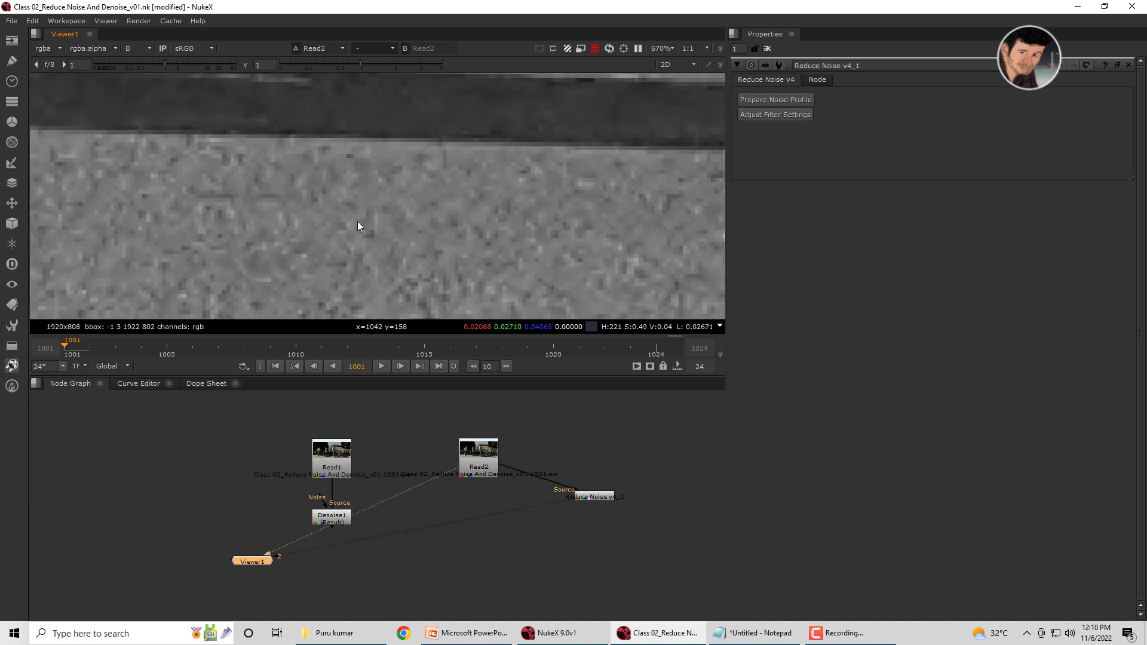
{"action": "key", "text": "1"}
{"action": "scroll", "coordinate": [303, 210], "scroll_direction": "down", "scroll_amount": 3}
{"action": "scroll", "coordinate": [459, 195], "scroll_direction": "down", "scroll_amount": 5}
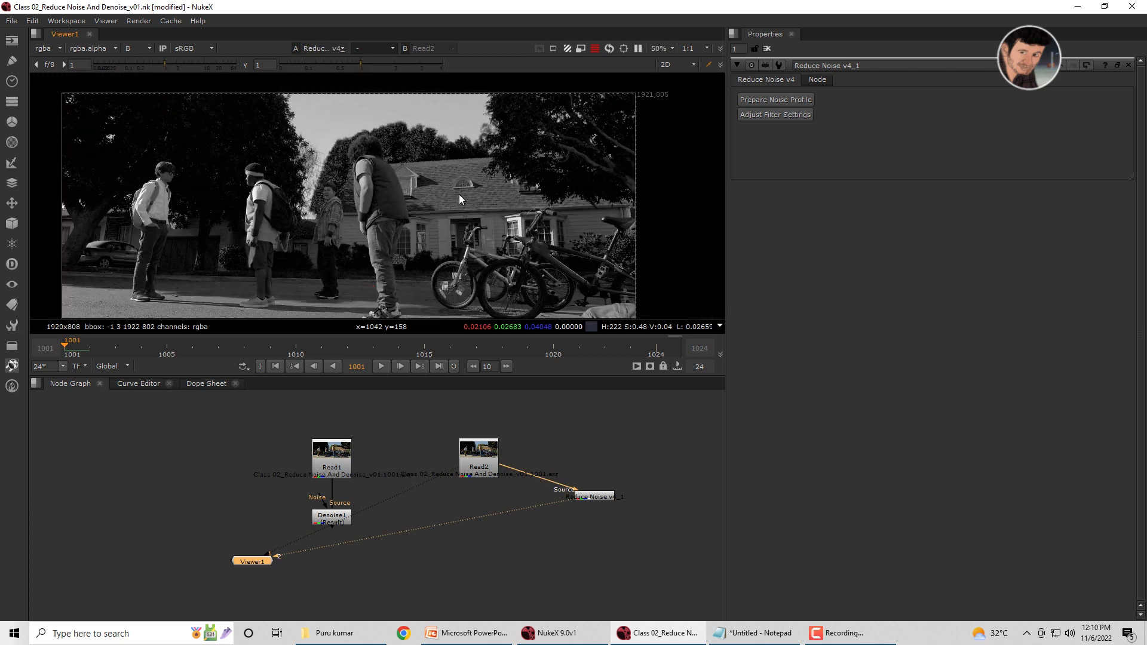
{"action": "key", "text": "1"}
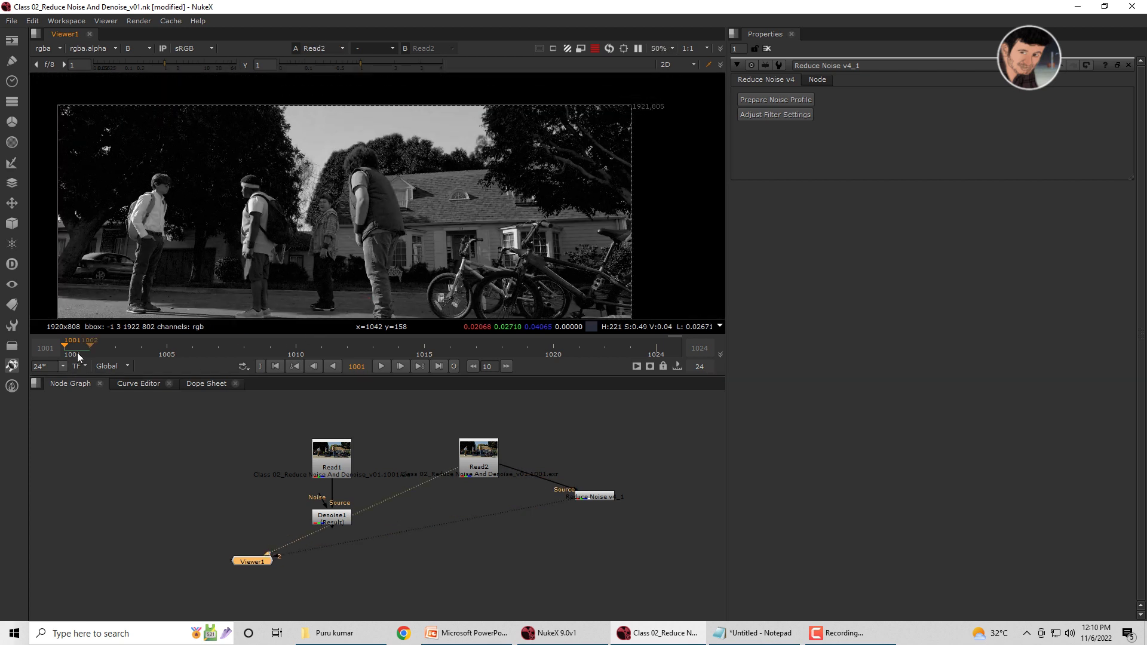
Go to frame 1012 and view the Reduce Noise v4_1 output
{"action": "left_click_drag", "start_coordinate": [77, 353], "coordinate": [336, 332]}
{"action": "left_click", "coordinate": [591, 493]}
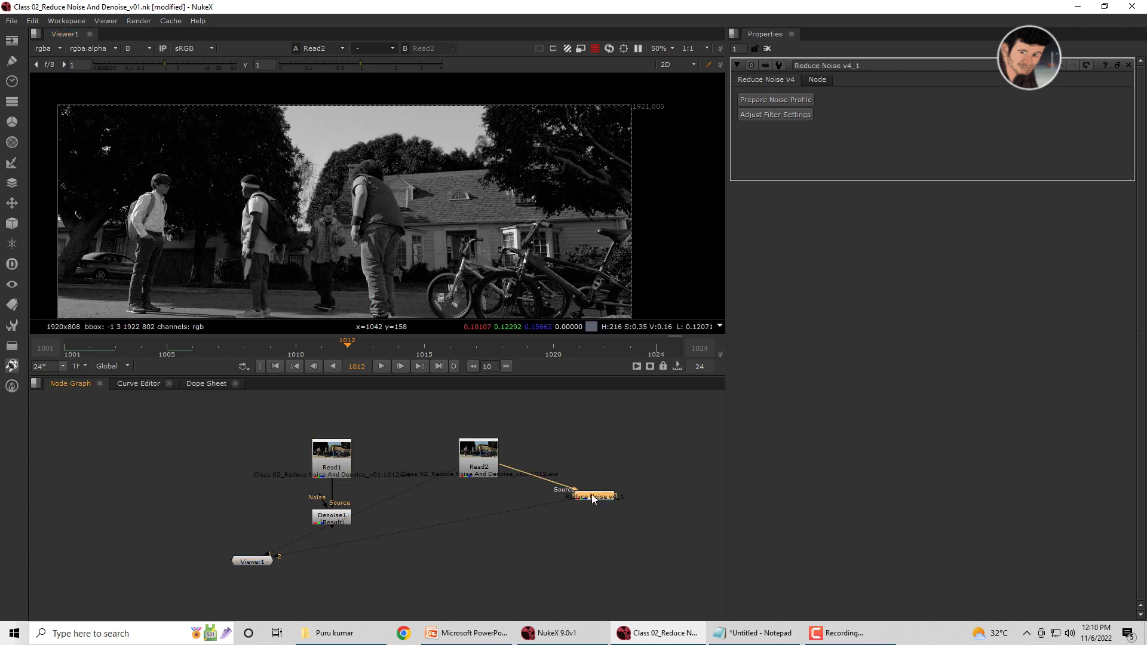
{"action": "key", "text": "1"}
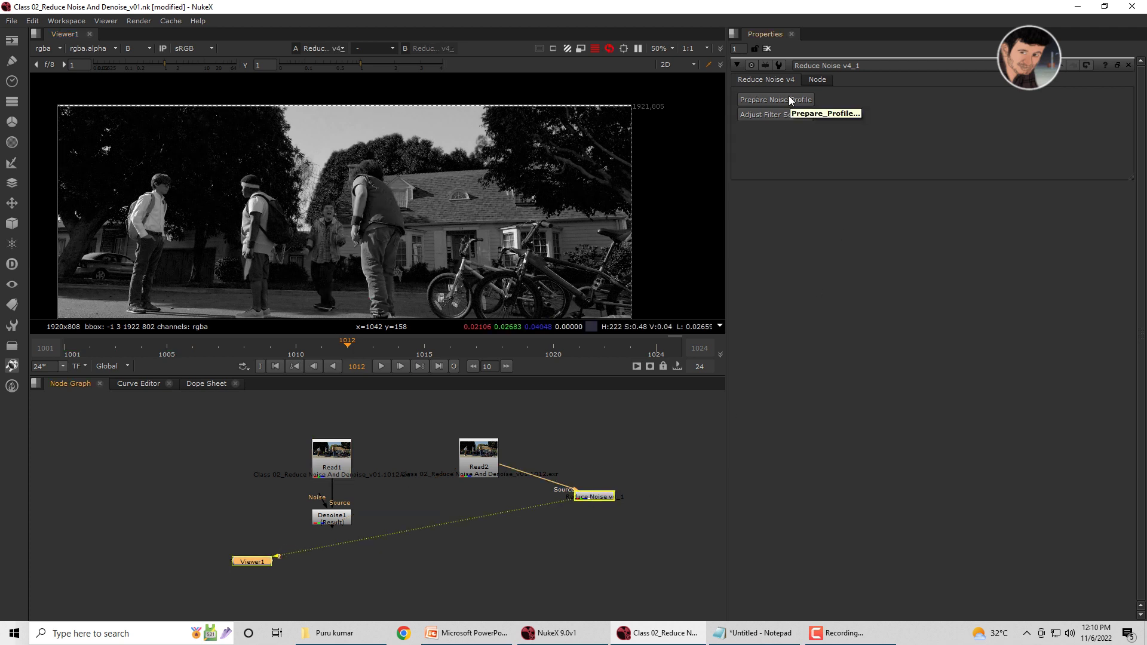
Rebuild the Neat Video noise profile automatically, sampling the first frame and then a later one
{"action": "left_click", "coordinate": [789, 96]}
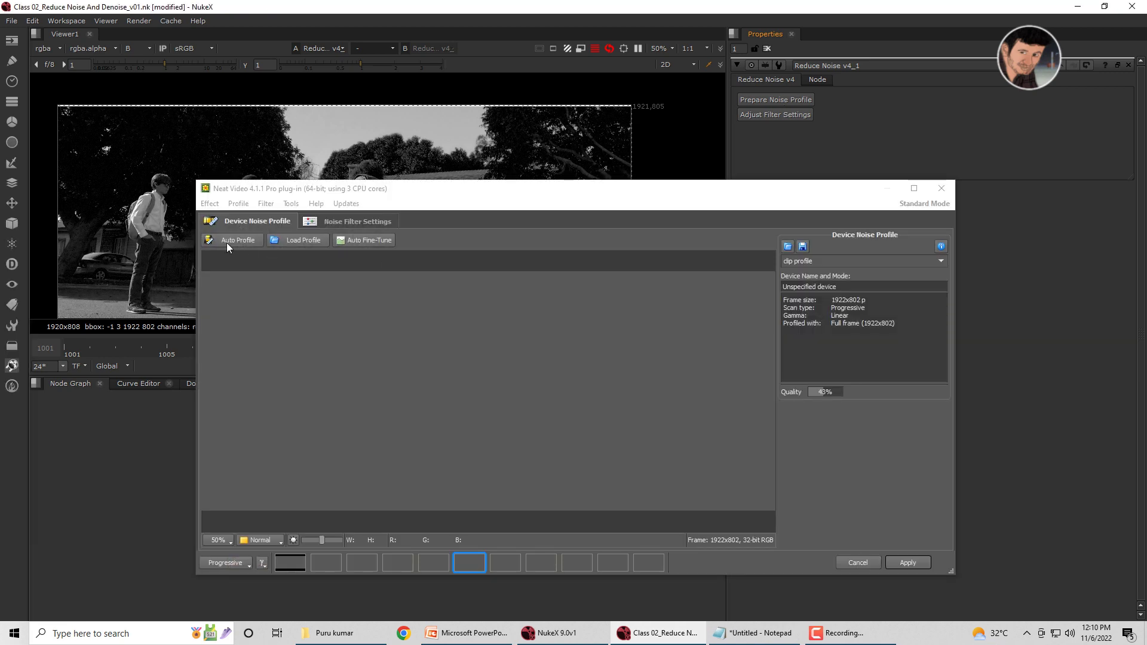
{"action": "left_click", "coordinate": [223, 242]}
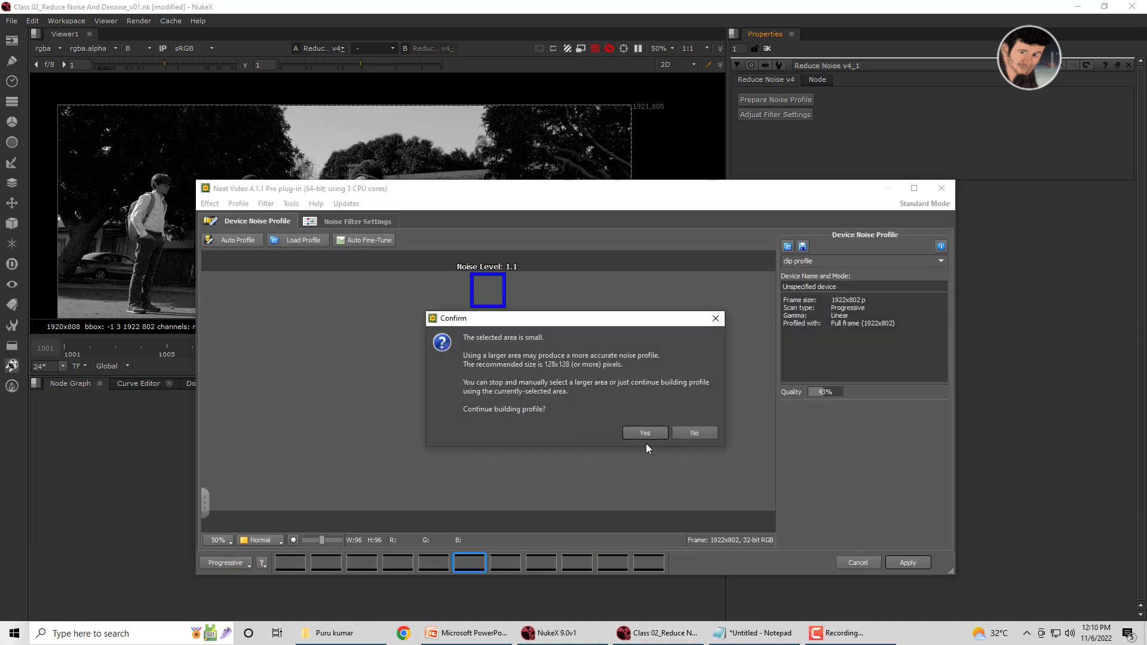
{"action": "left_click", "coordinate": [655, 434]}
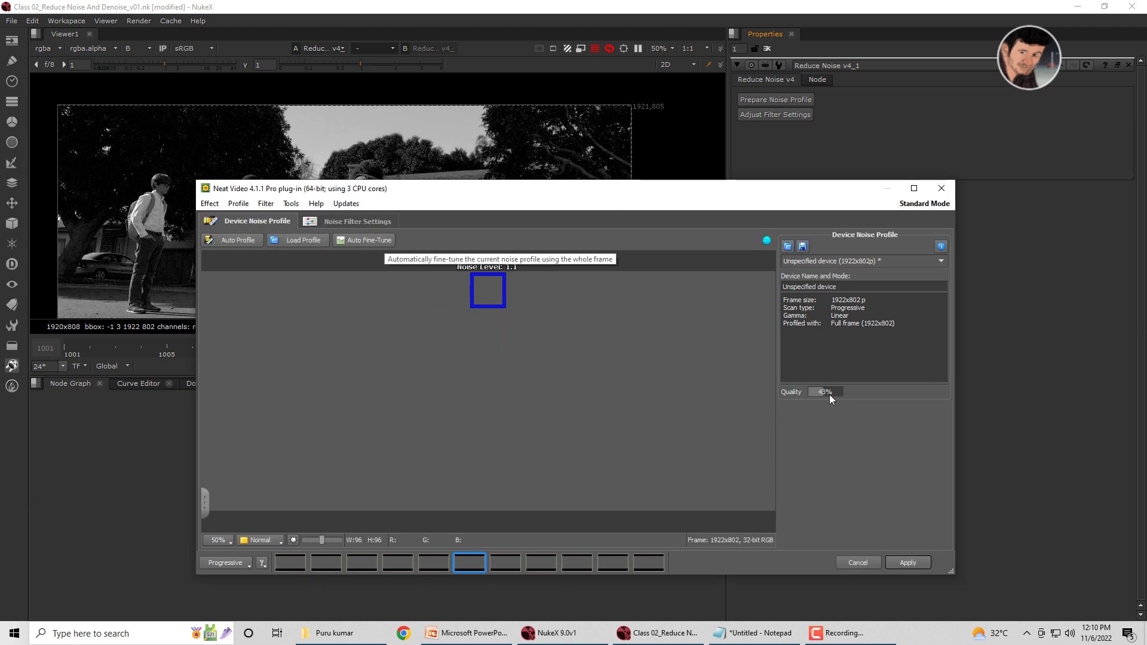
{"action": "left_click", "coordinate": [382, 243]}
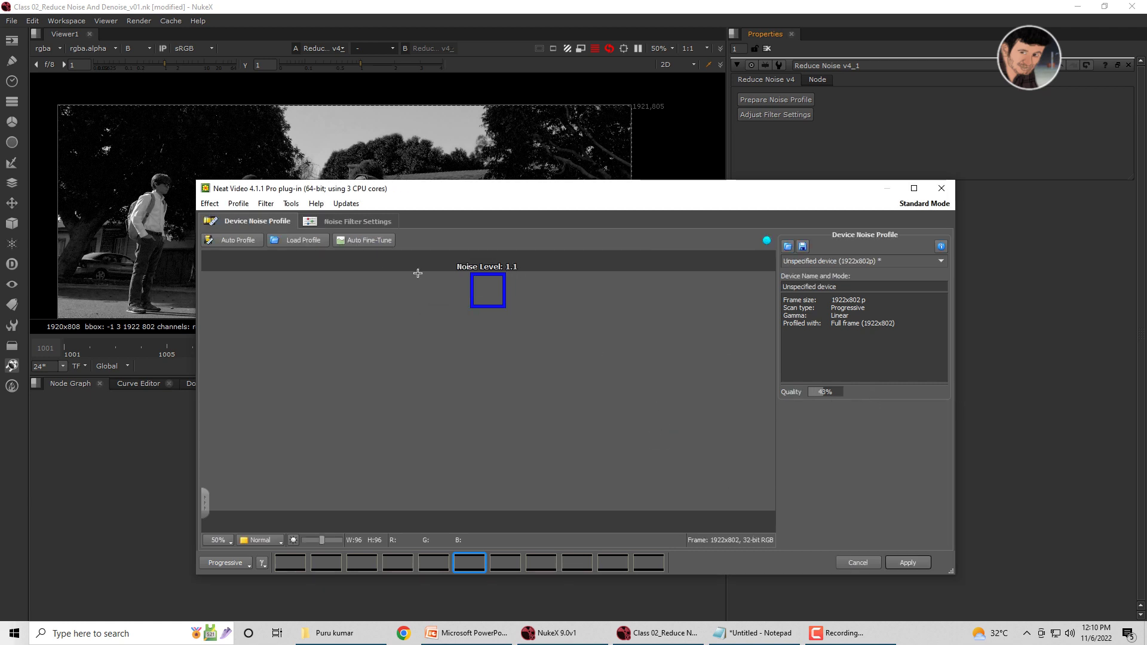
{"action": "left_click", "coordinate": [688, 430]}
{"action": "left_click", "coordinate": [251, 239]}
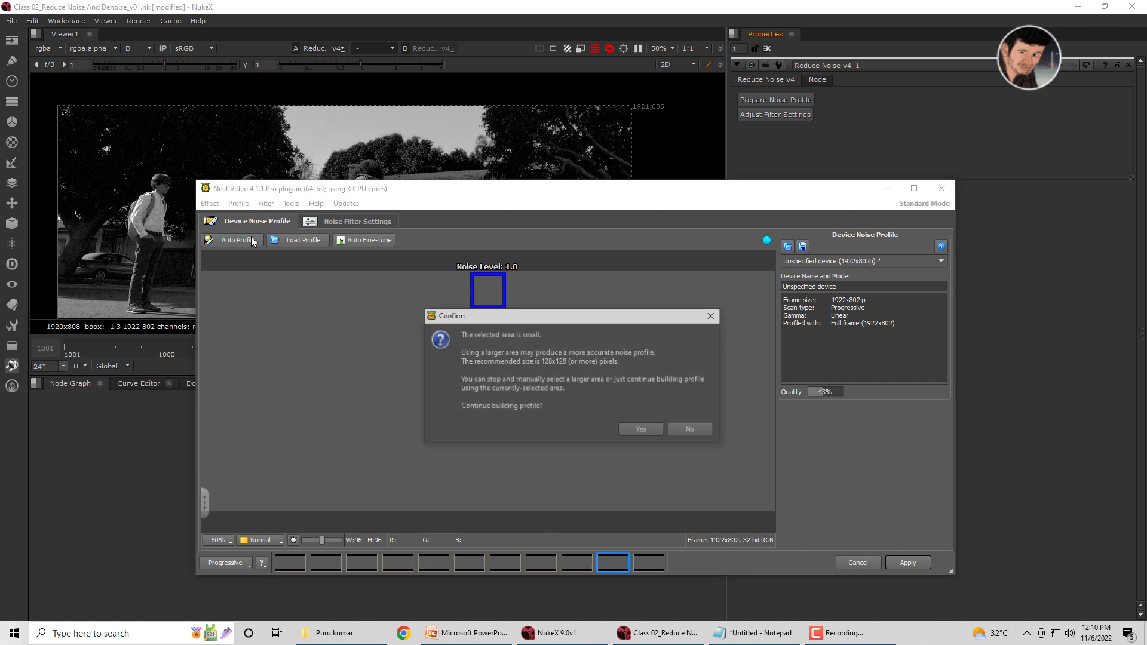
{"action": "left_click", "coordinate": [643, 436]}
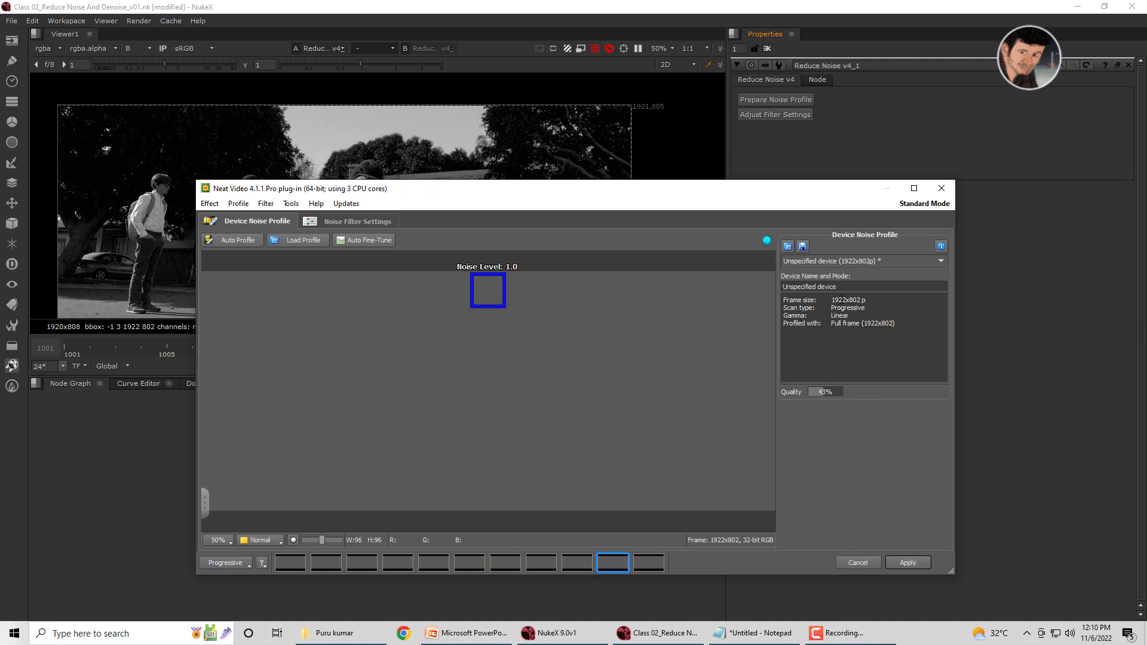
Review the general, spatial and temporal filter settings, close Neat Video and delete the Reduce Noise node
{"action": "left_click", "coordinate": [365, 225]}
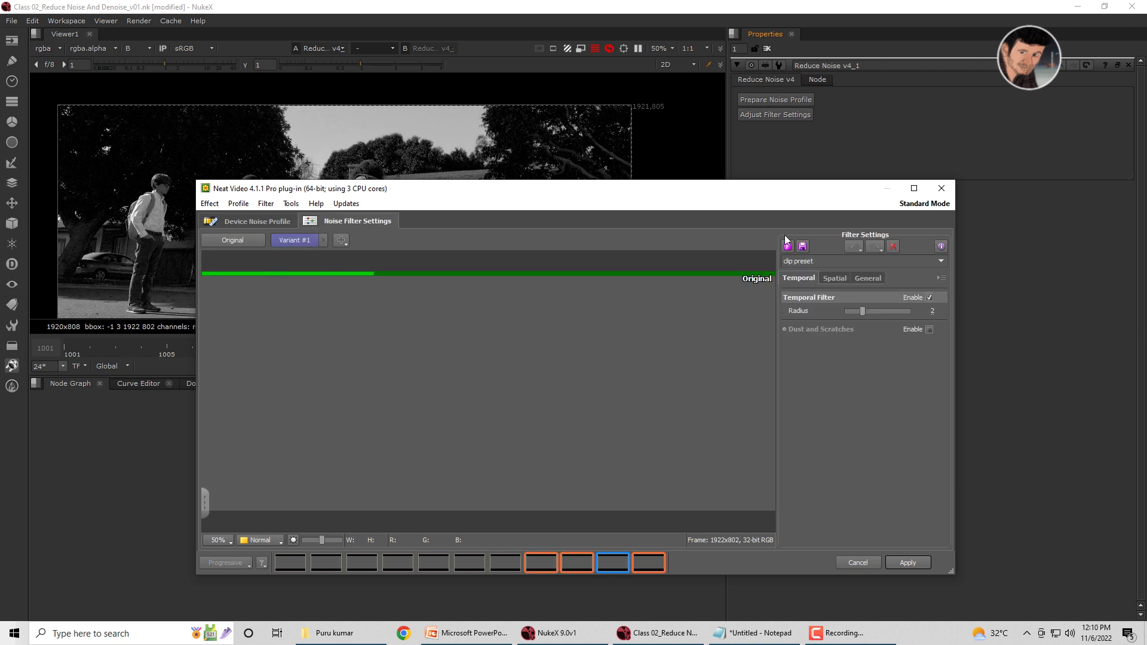
{"action": "left_click", "coordinate": [867, 278]}
{"action": "left_click", "coordinate": [835, 278]}
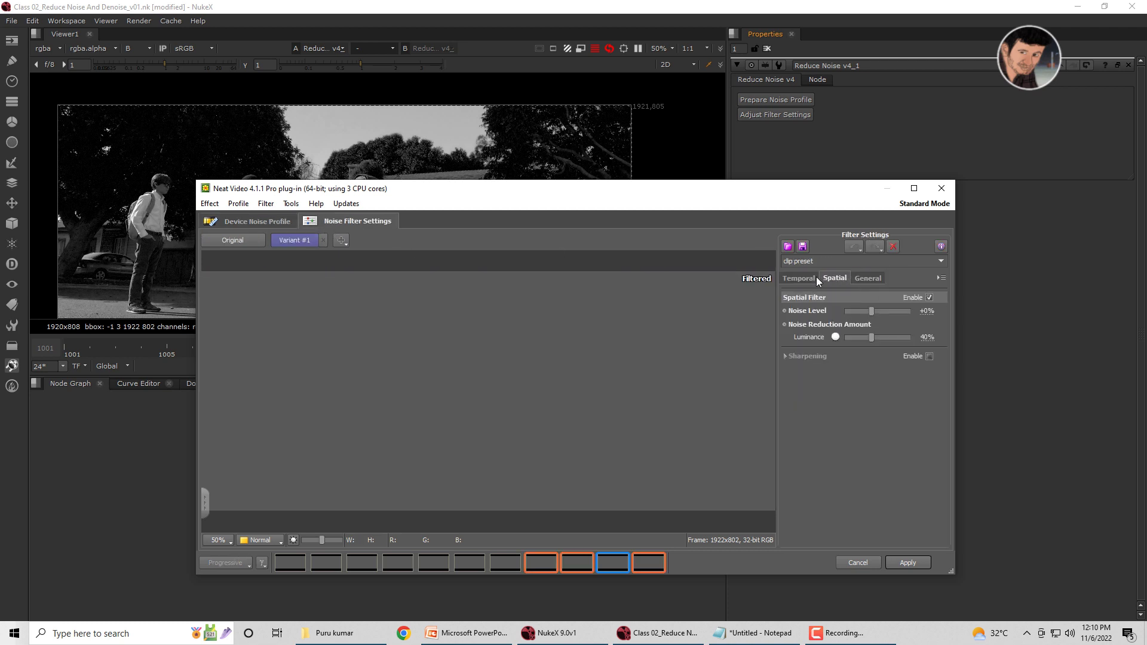
{"action": "left_click", "coordinate": [799, 278]}
{"action": "left_click", "coordinate": [260, 222]}
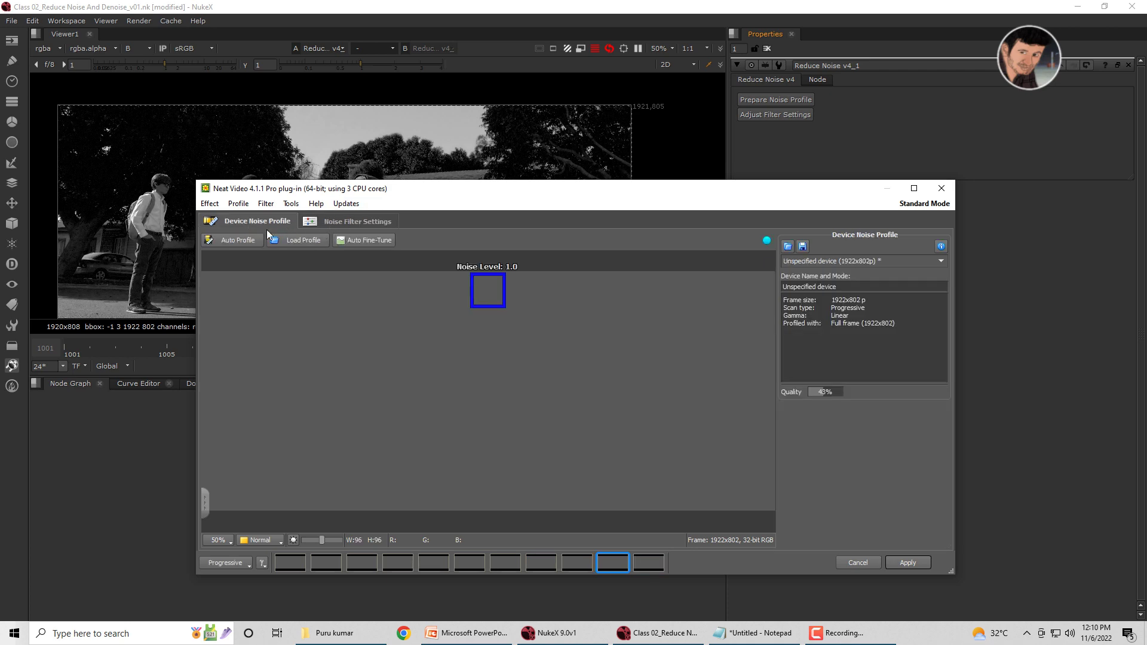
{"action": "left_click", "coordinate": [942, 188]}
{"action": "key", "text": "Delete"}
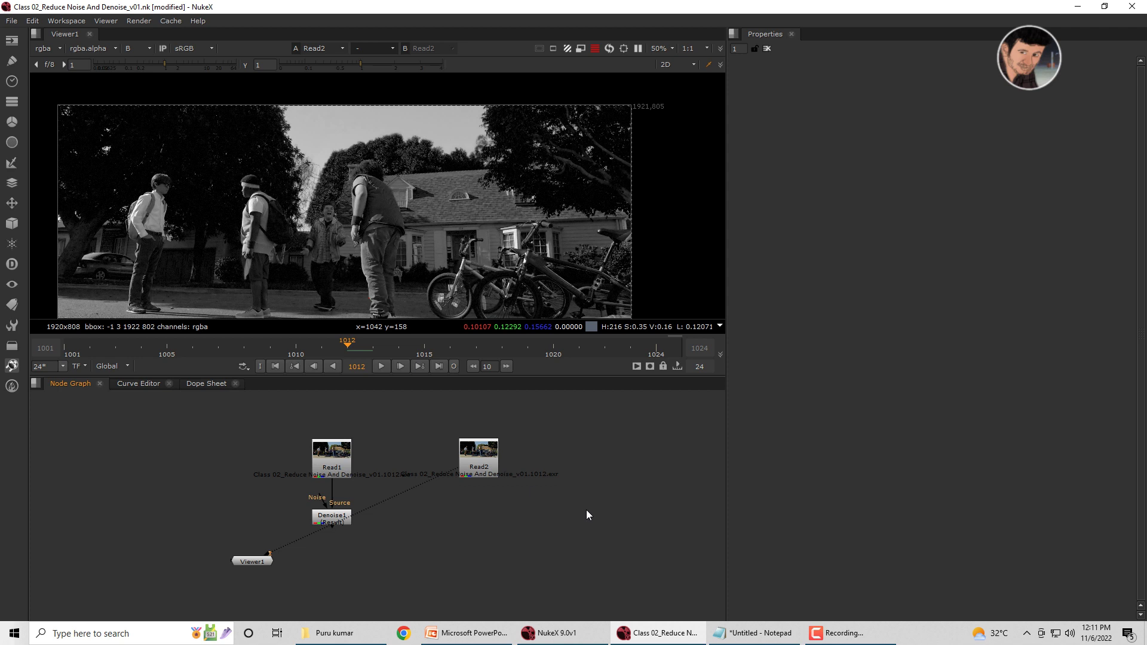
Add a Reduce Noise v4 node beneath Read2 and show its output in the viewer
{"action": "key", "text": "Tab"}
{"action": "type", "text": "e"}
{"action": "key", "text": "Tab"}
{"action": "type", "text": "ex"}
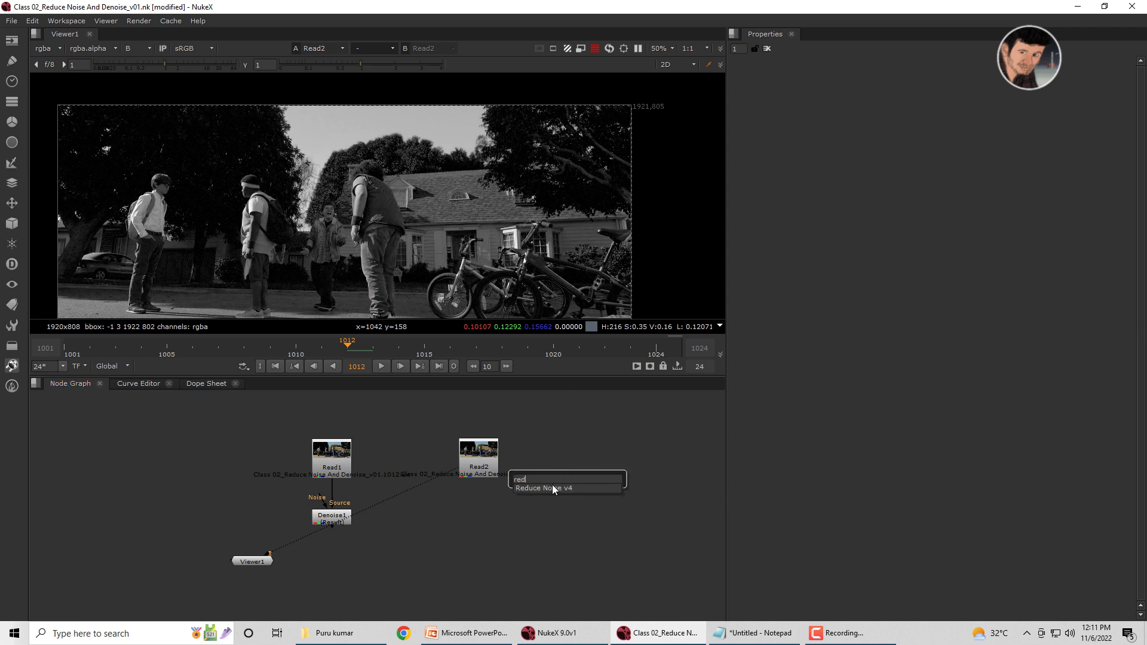
{"action": "left_click_drag", "start_coordinate": [574, 498], "coordinate": [479, 459]}
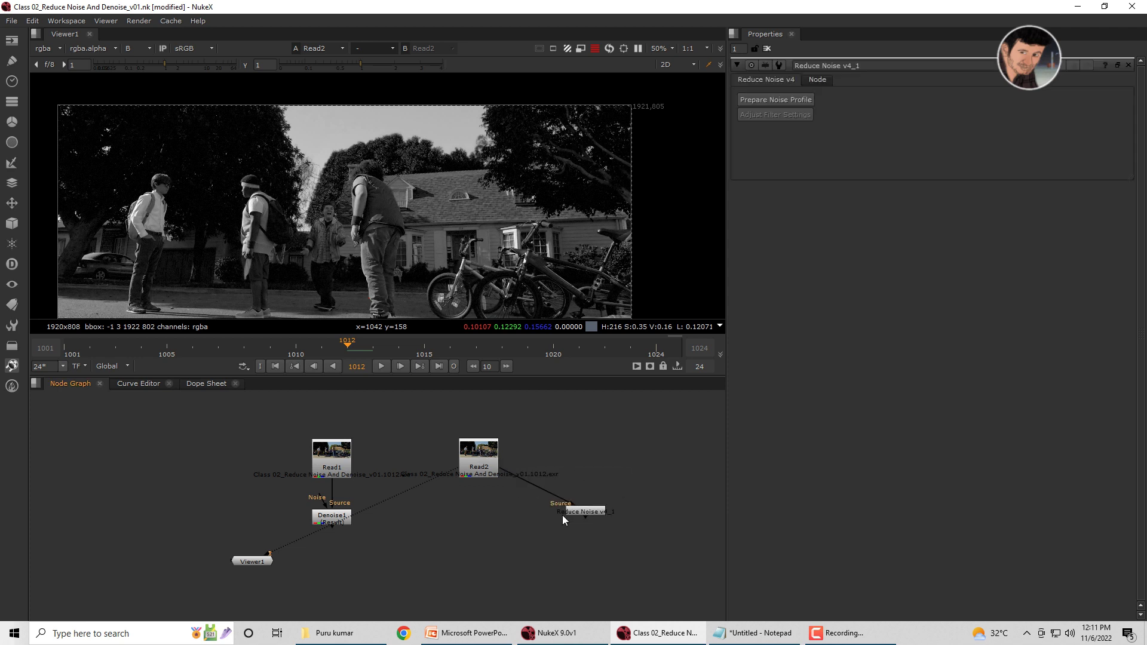
{"action": "left_click_drag", "start_coordinate": [562, 512], "coordinate": [476, 512]}
{"action": "key", "text": "2"}
{"action": "left_click", "coordinate": [476, 512]}
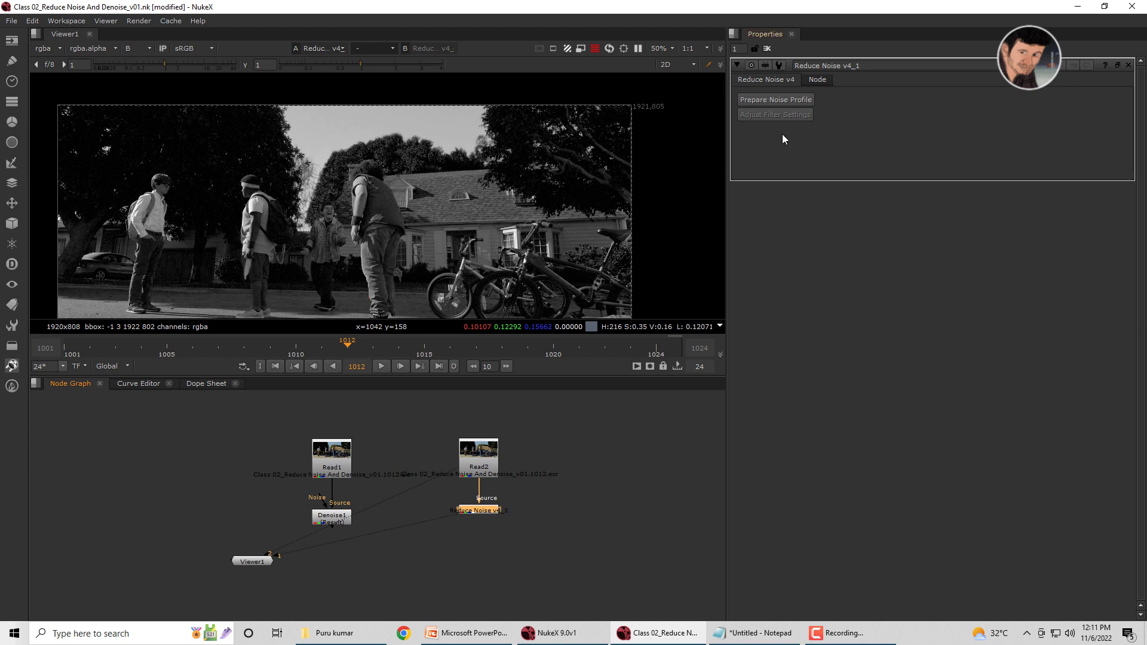
Prepare an automatic noise profile despite the small sample area and apply it
{"action": "left_click", "coordinate": [783, 101]}
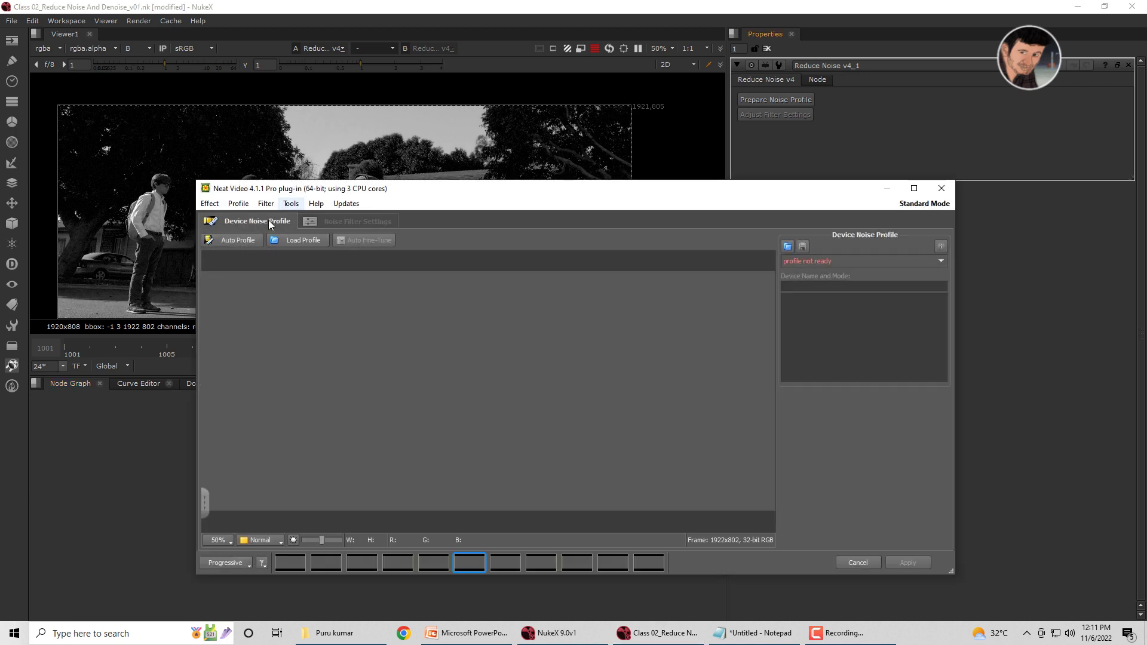
{"action": "left_click", "coordinate": [251, 240]}
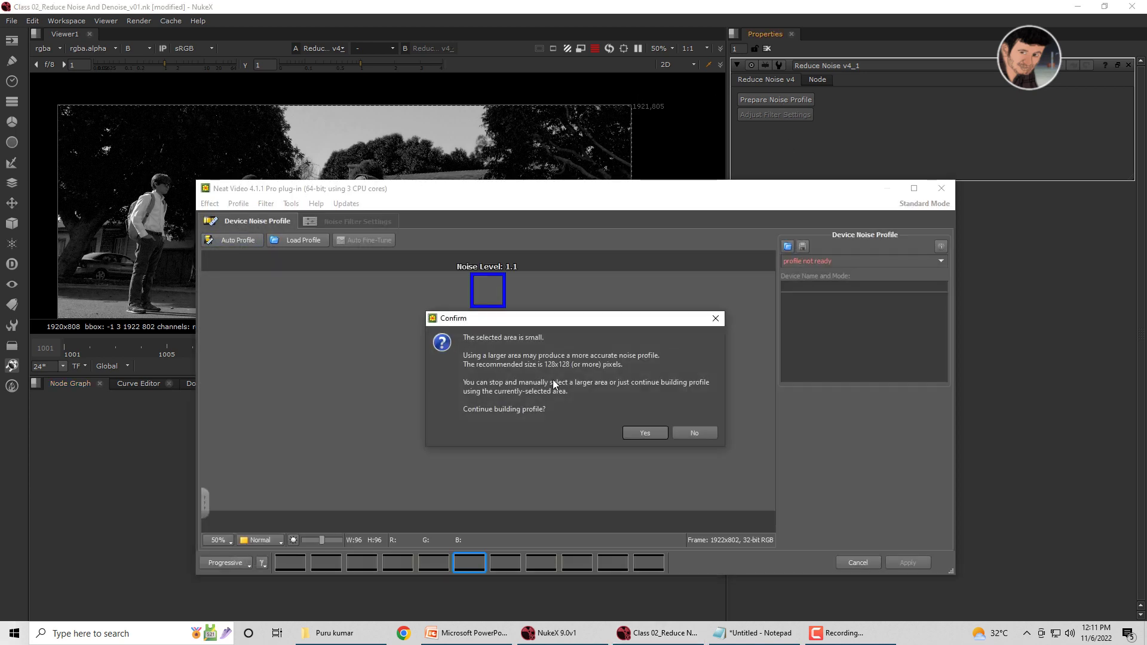
{"action": "left_click", "coordinate": [649, 433]}
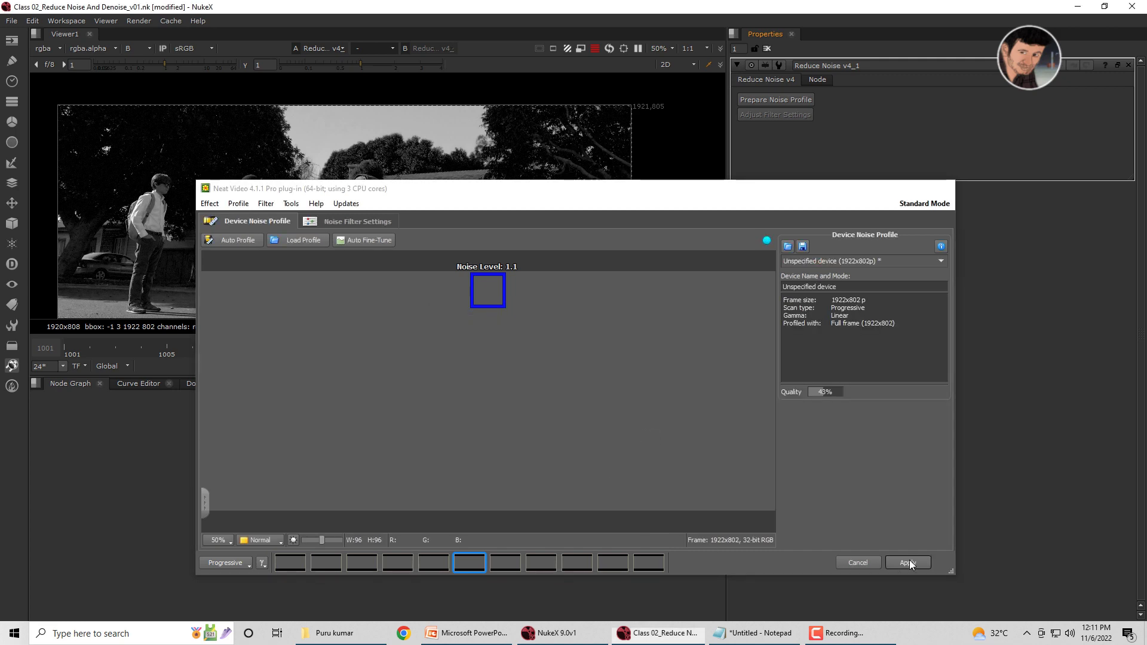
{"action": "left_click", "coordinate": [907, 562]}
Compare the original Read2 plate with the Reduce Noise result in the viewer
{"action": "left_click", "coordinate": [544, 413]}
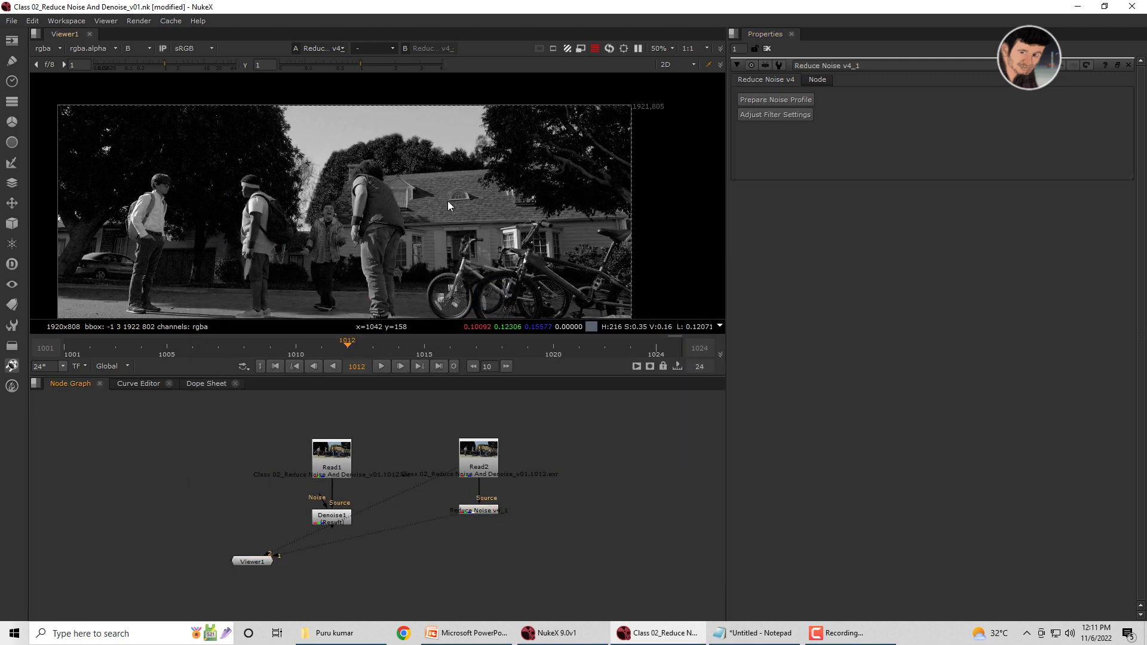
{"action": "scroll", "coordinate": [472, 191], "scroll_direction": "up", "scroll_amount": 6}
{"action": "left_click", "coordinate": [479, 454]}
{"action": "key", "text": "2"}
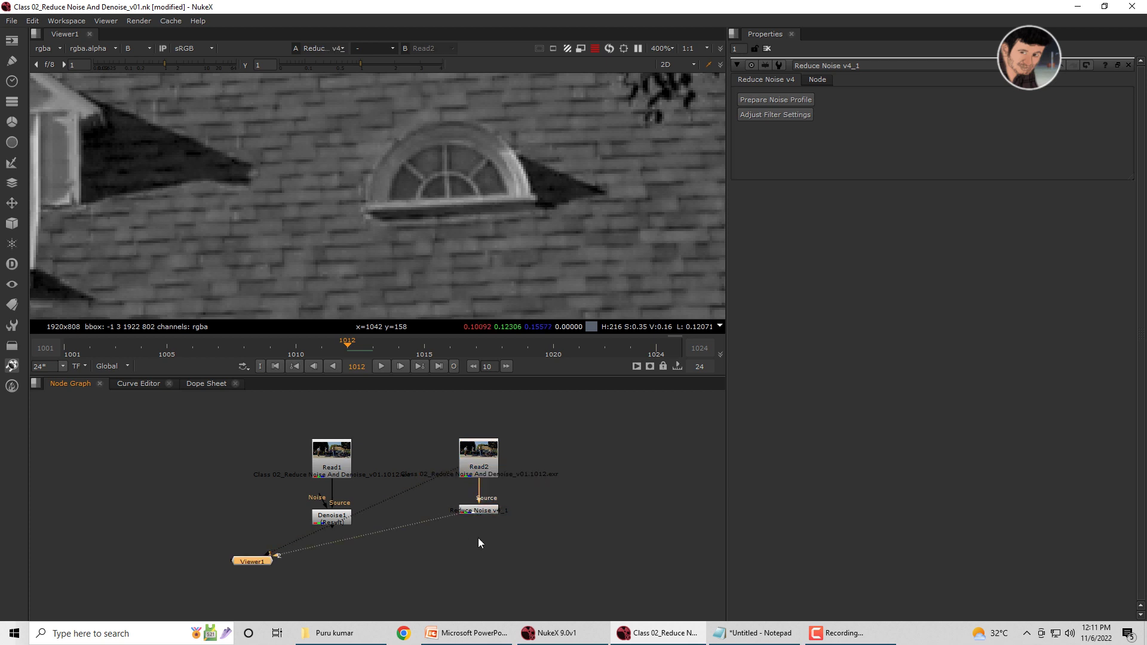
{"action": "left_click_drag", "start_coordinate": [479, 543], "coordinate": [479, 553]}
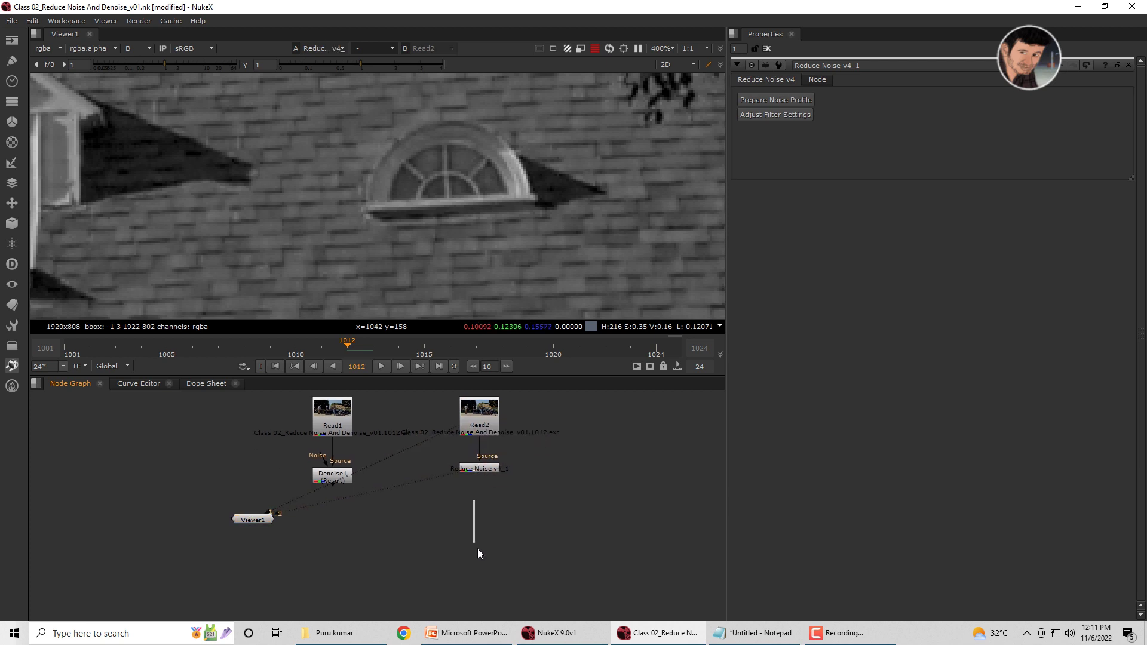
{"action": "left_click", "coordinate": [485, 469]}
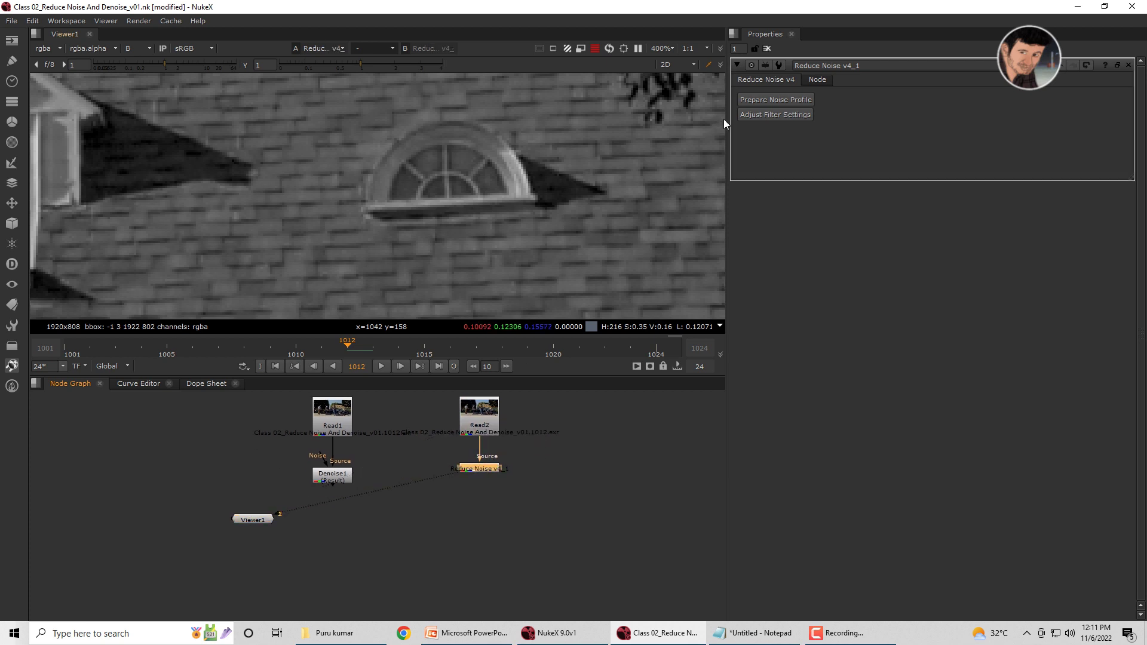
Review the spatial, temporal and general filter settings, then close Neat Video and deselect the node
{"action": "left_click", "coordinate": [773, 116]}
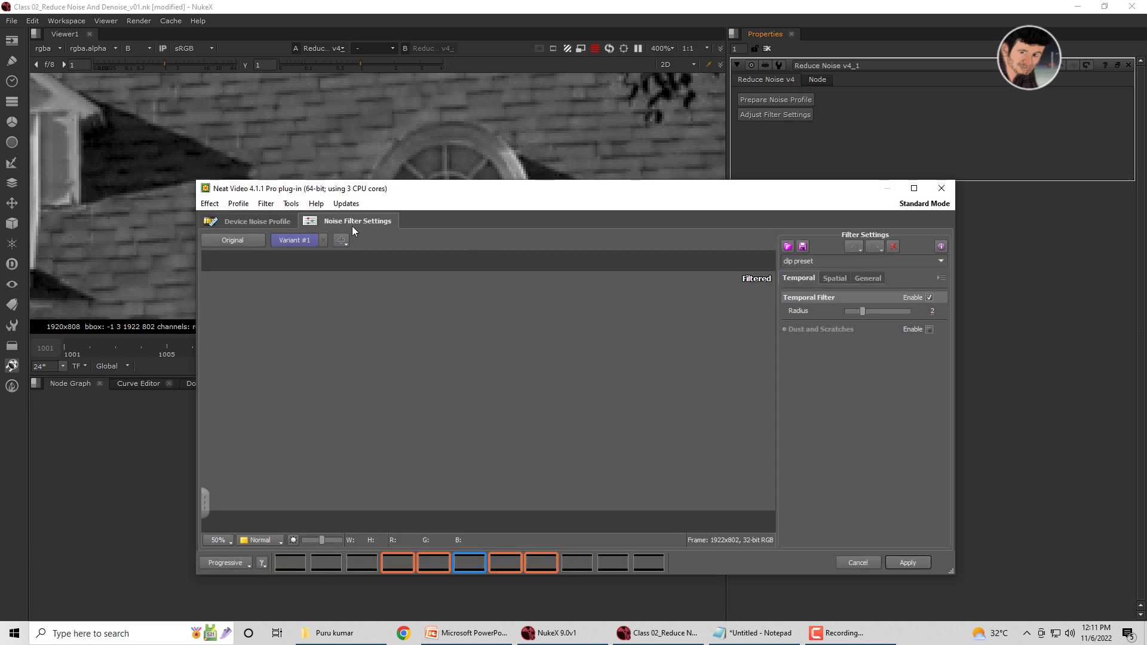
{"action": "left_click", "coordinate": [859, 279]}
{"action": "left_click", "coordinate": [837, 279]}
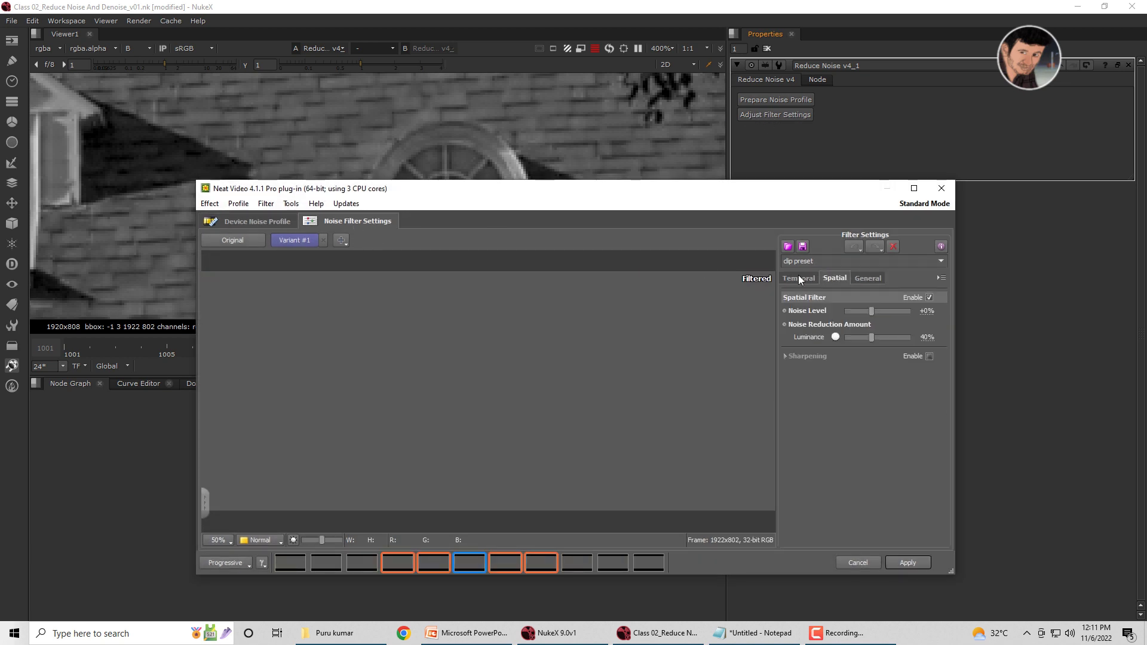
{"action": "left_click", "coordinate": [799, 278]}
{"action": "left_click", "coordinate": [864, 278]}
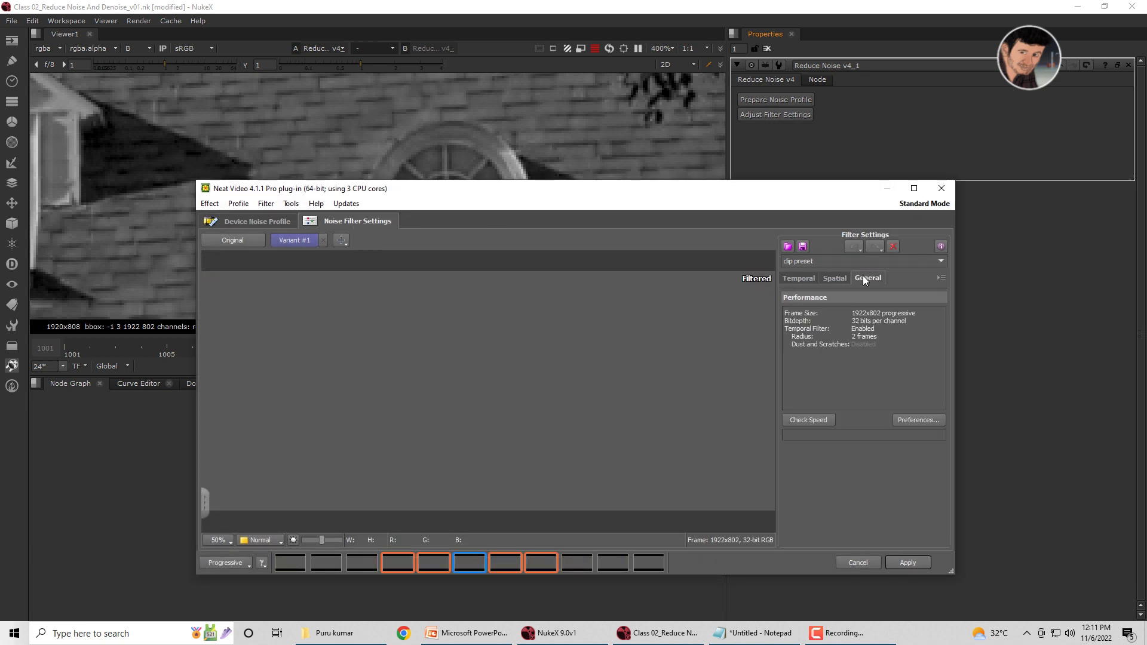
{"action": "left_click", "coordinate": [268, 223]}
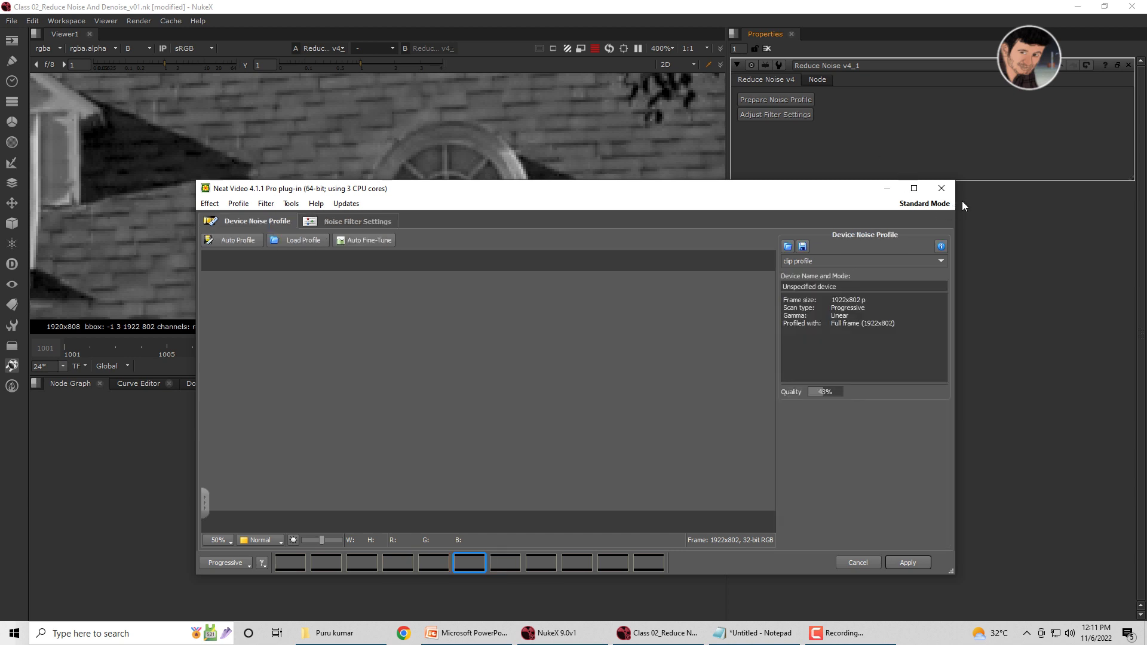
{"action": "left_click", "coordinate": [951, 190]}
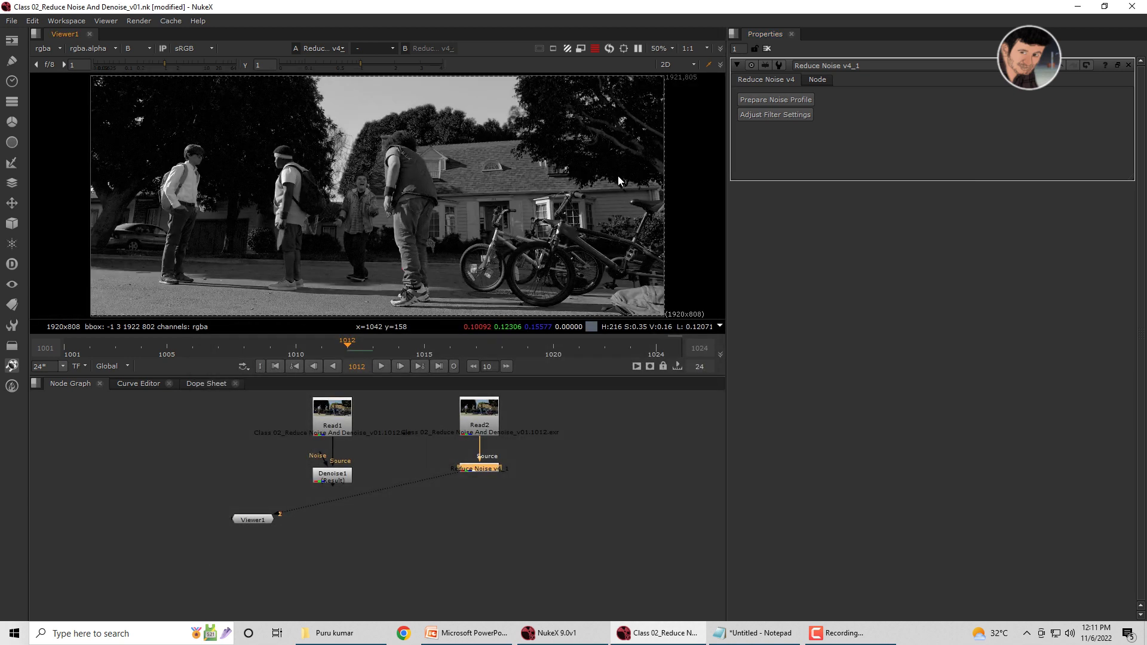
{"action": "left_click", "coordinate": [554, 449]}
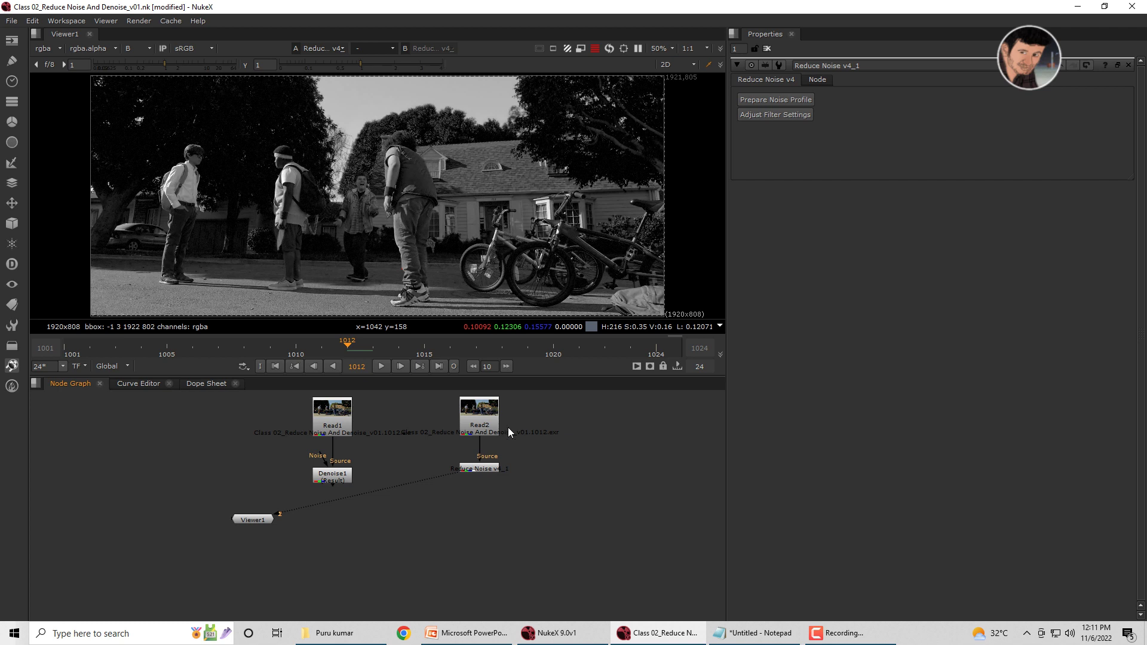
Show Read2 in the viewer and move Viewer1 to the right side of the graph
{"action": "left_click", "coordinate": [490, 425]}
{"action": "key", "text": "1"}
{"action": "left_click_drag", "start_coordinate": [263, 519], "coordinate": [640, 556]}
{"action": "scroll", "coordinate": [493, 177], "scroll_direction": "up", "scroll_amount": 5}
{"action": "scroll", "coordinate": [508, 310], "scroll_direction": "down", "scroll_amount": 4}
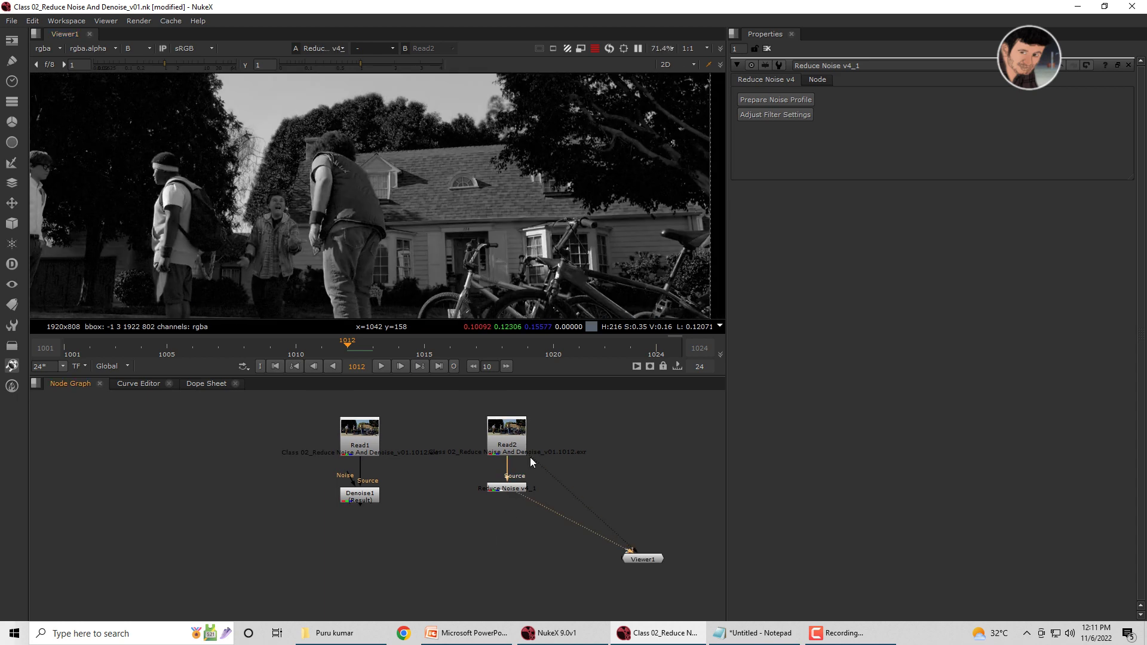
Add a Reformat node after Reduce Noise, feeding a new Write1 node
{"action": "key", "text": "Tab"}
{"action": "type", "text": "re"}
{"action": "left_click", "coordinate": [580, 518]}
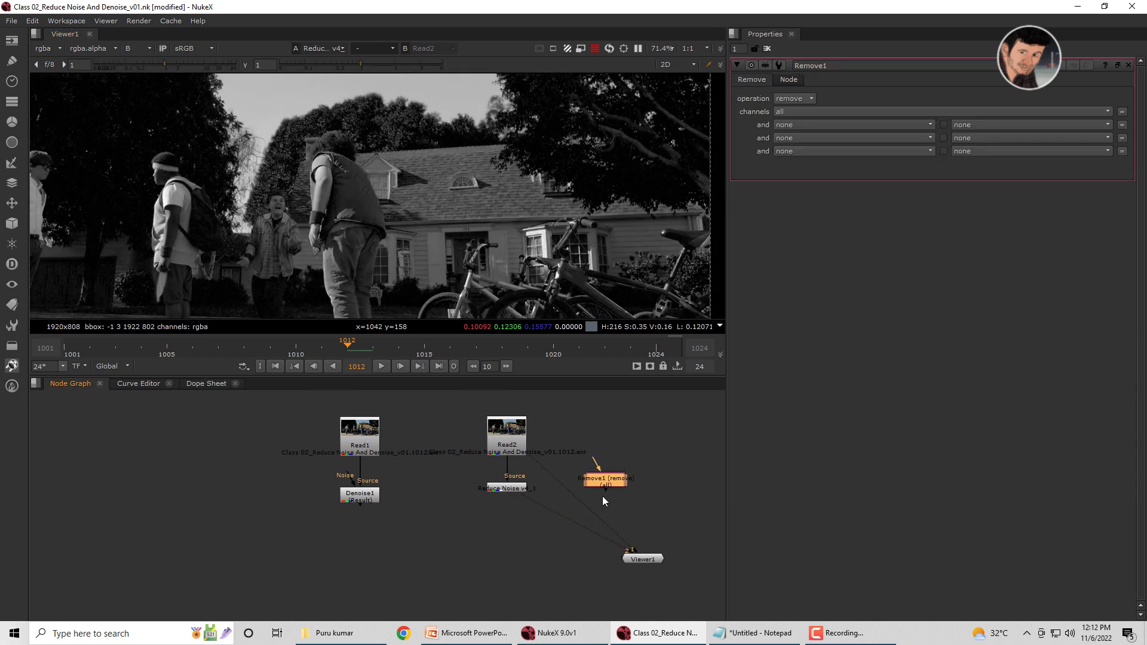
{"action": "key", "text": "ctrl+z"}
{"action": "key", "text": "Tab"}
{"action": "type", "text": "ref"}
{"action": "key", "text": "Return"}
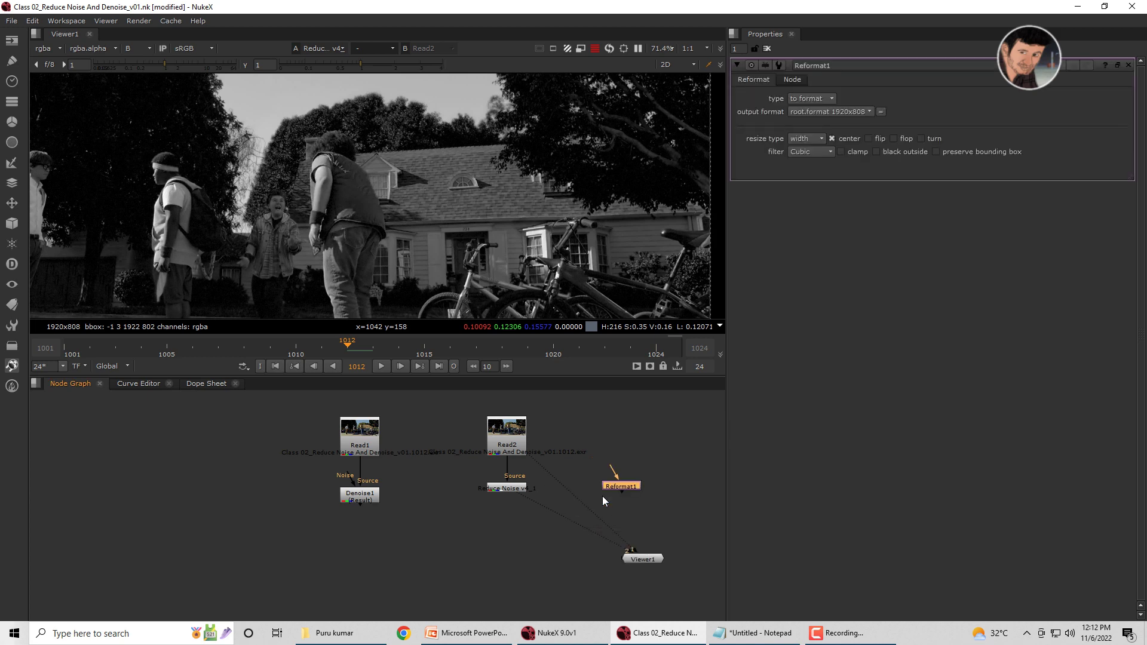
{"action": "mouse_move", "coordinate": [620, 487]}
{"action": "left_mouse_down"}
{"action": "mouse_move", "coordinate": [550, 514]}
{"action": "mouse_move", "coordinate": [514, 514]}
{"action": "left_mouse_up"}
{"action": "key", "text": "w"}
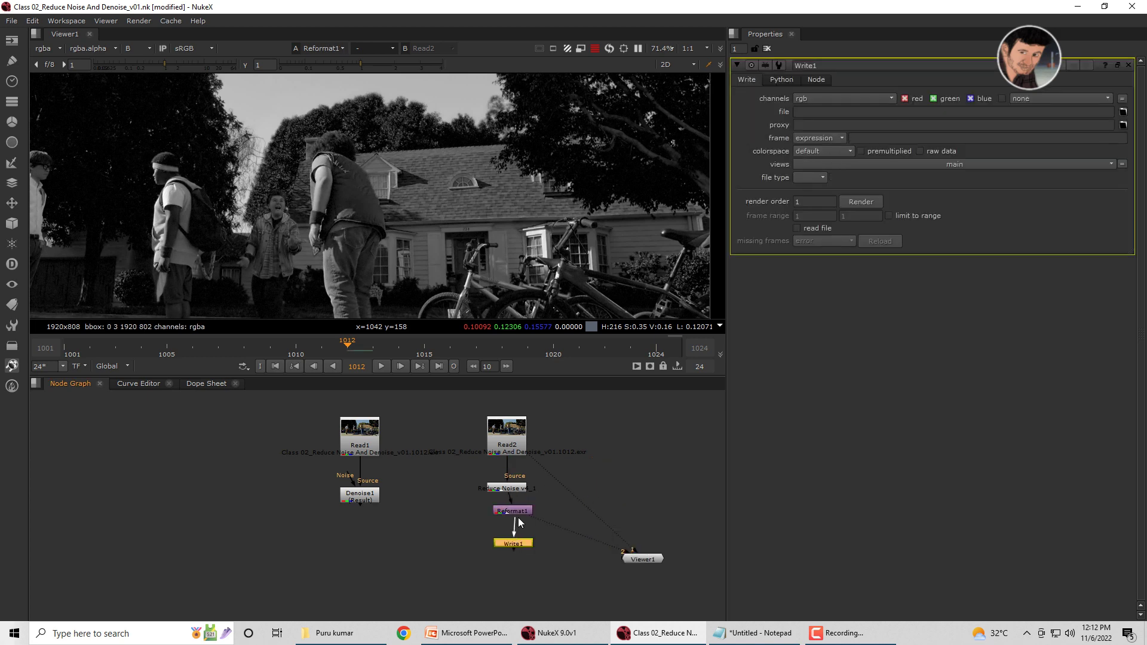
{"action": "left_click_drag", "start_coordinate": [520, 532], "coordinate": [531, 521]}
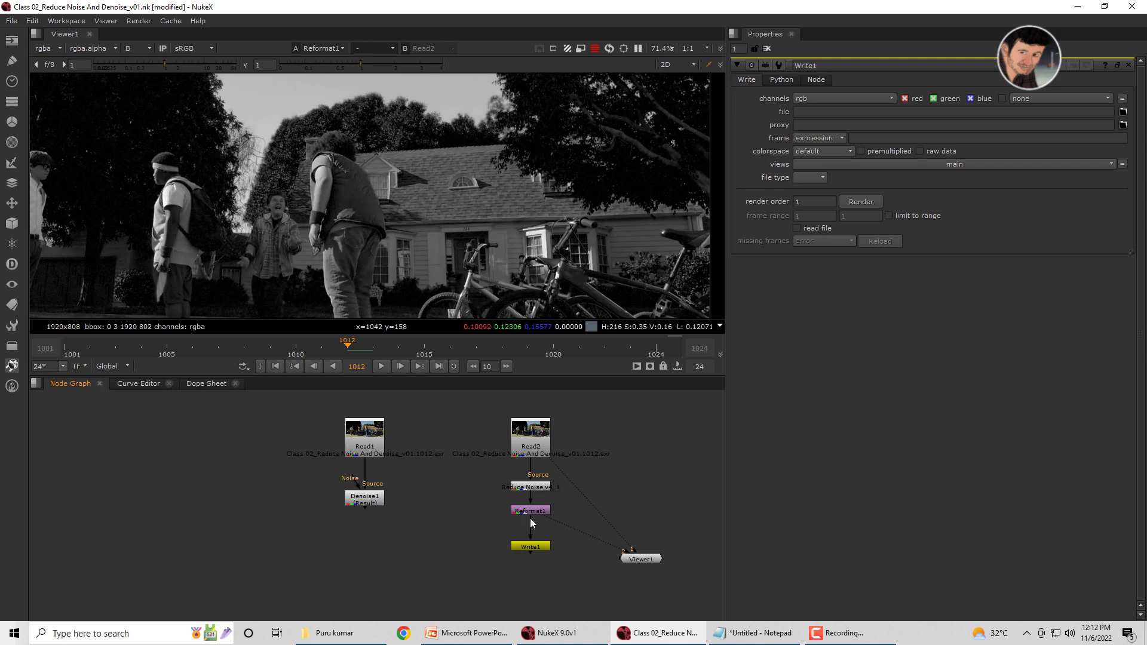
Copy Reformat1 and Write1 under Denoise1, feeding Denoise1 into Reformat2 and Write2 into Viewer1
{"action": "left_click_drag", "start_coordinate": [453, 575], "coordinate": [578, 507]}
{"action": "key", "text": "ctrl+c"}
{"action": "key", "text": "ctrl+v"}
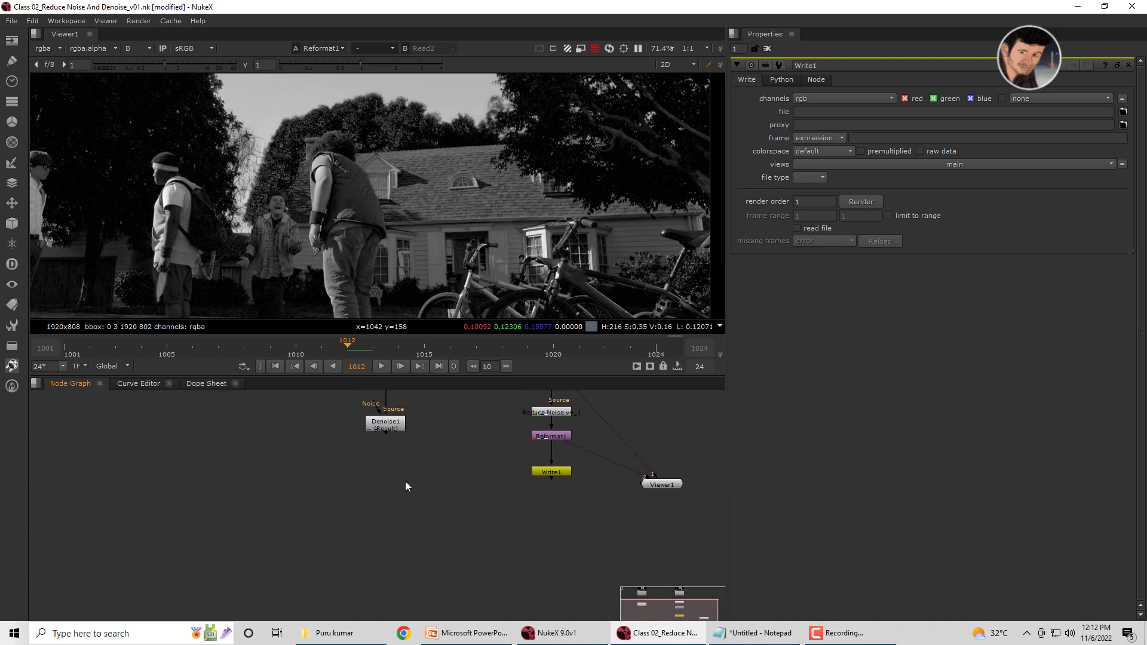
{"action": "left_click_drag", "start_coordinate": [401, 472], "coordinate": [385, 426]}
{"action": "left_click_drag", "start_coordinate": [644, 476], "coordinate": [404, 518]}
Place Viewer1 below both branches, preview Write1 and Write2, and frame all nodes
{"action": "scroll", "coordinate": [472, 526], "scroll_direction": "down", "scroll_amount": 1}
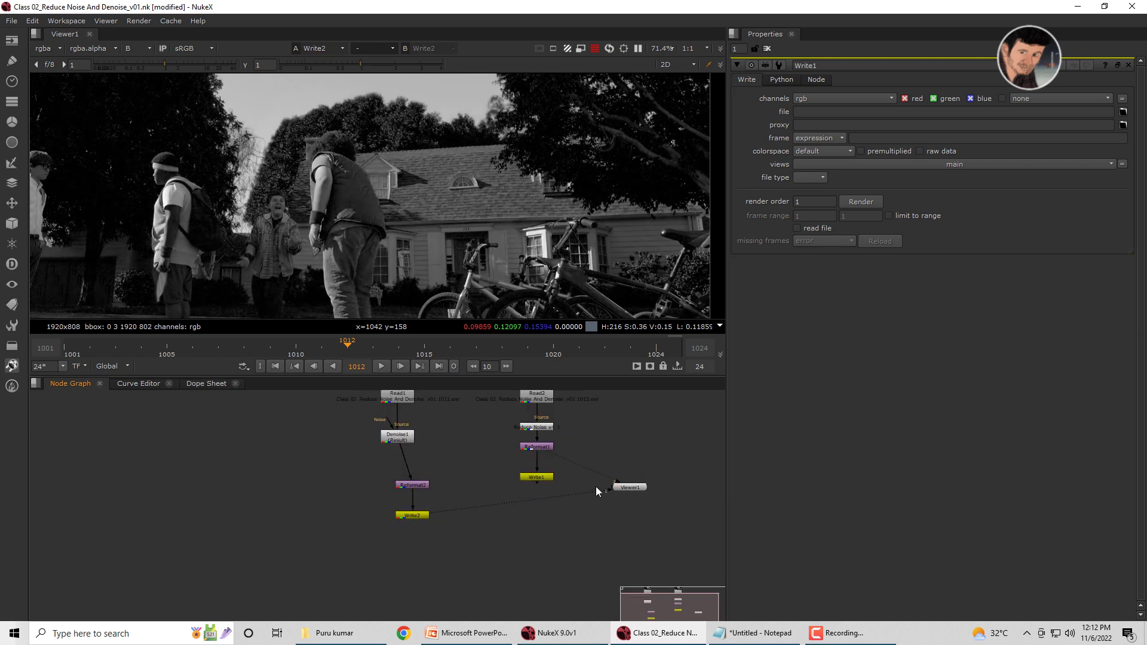
{"action": "left_click_drag", "start_coordinate": [628, 487], "coordinate": [567, 538]}
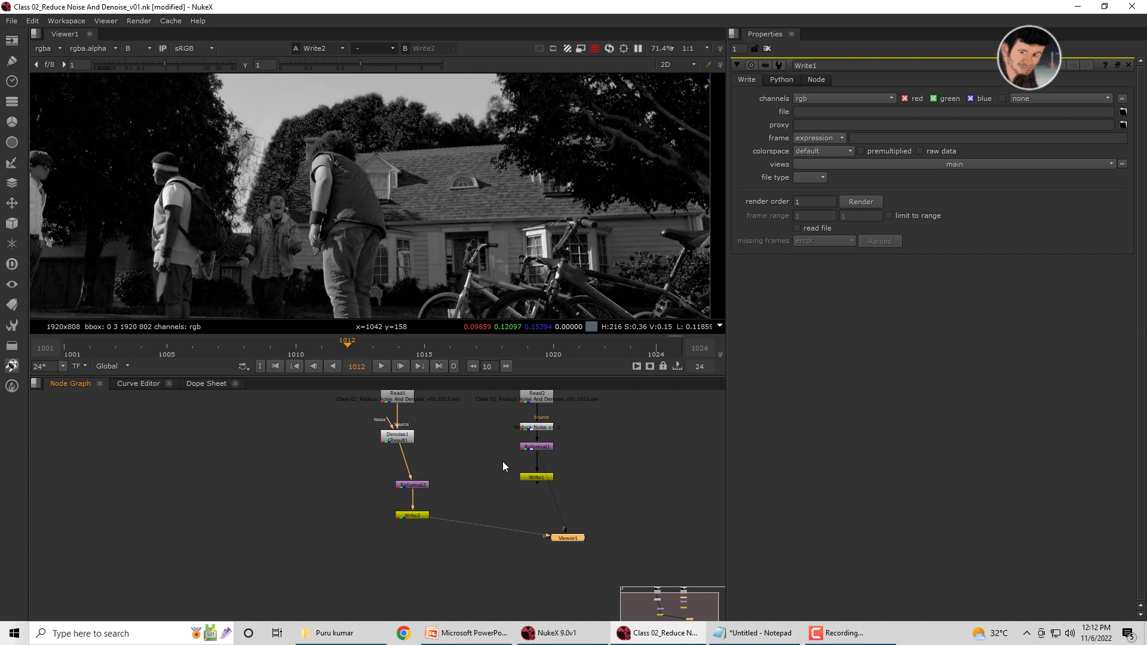
{"action": "left_click_drag", "start_coordinate": [503, 461], "coordinate": [623, 507]}
{"action": "key", "text": "1"}
{"action": "left_click", "coordinate": [489, 487]}
{"action": "left_click_drag", "start_coordinate": [489, 486], "coordinate": [359, 550]}
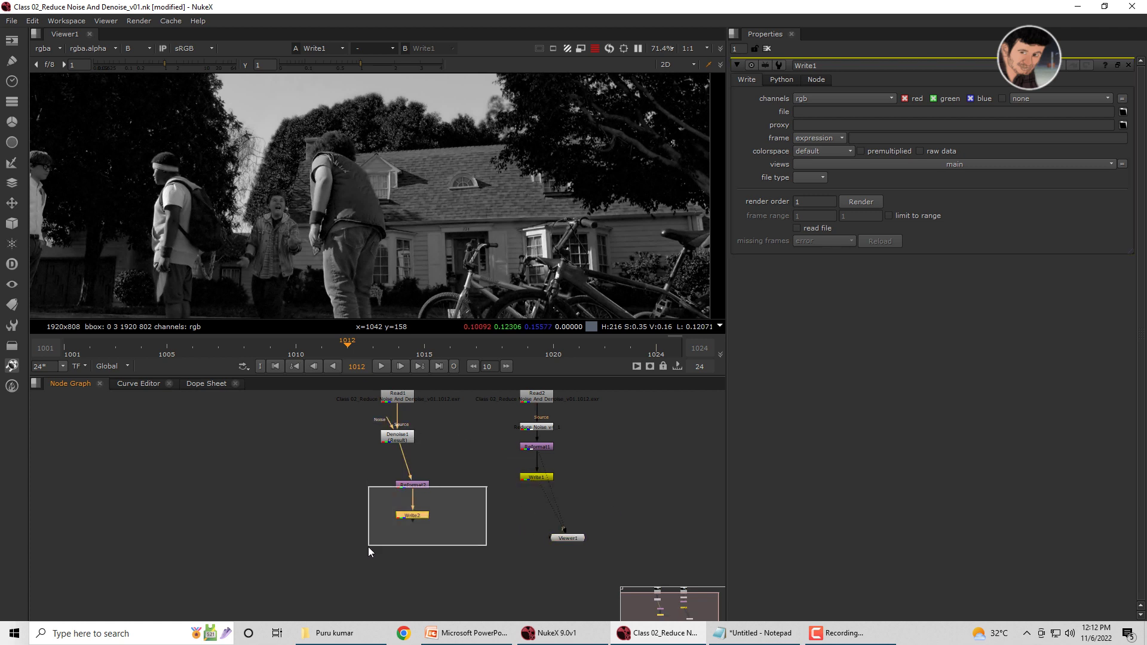
{"action": "key", "text": "1"}
{"action": "left_click", "coordinate": [358, 550]}
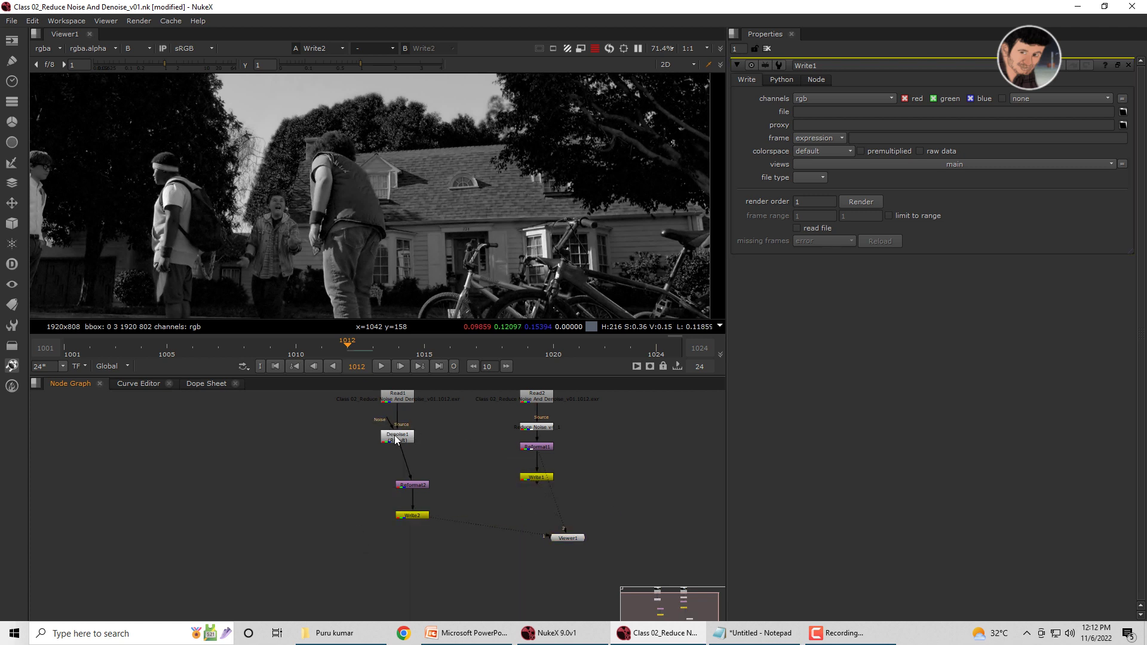
{"action": "key", "text": "f"}
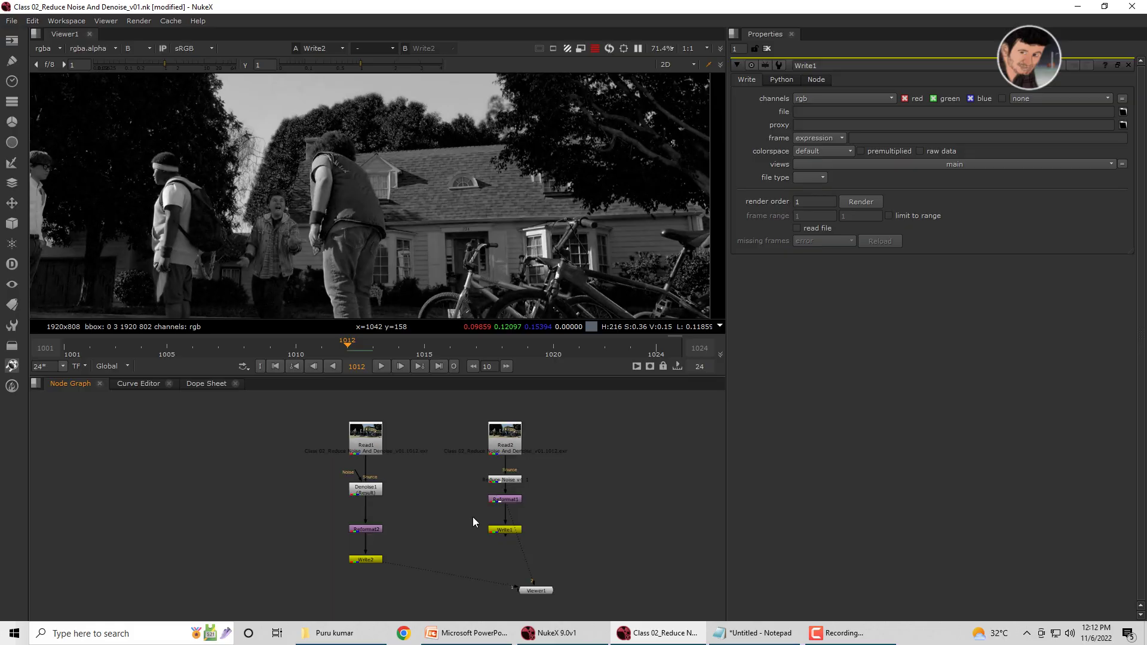